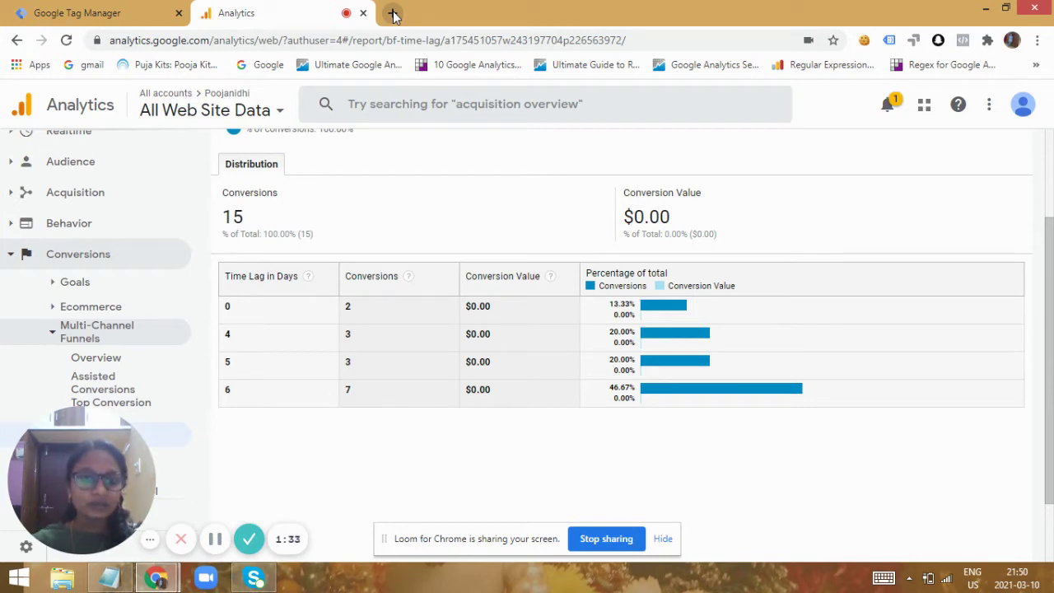
Switch to Google Tag Manager and review the tags and firing triggers in the poojanidhi website workspace.
left_click(134, 13)
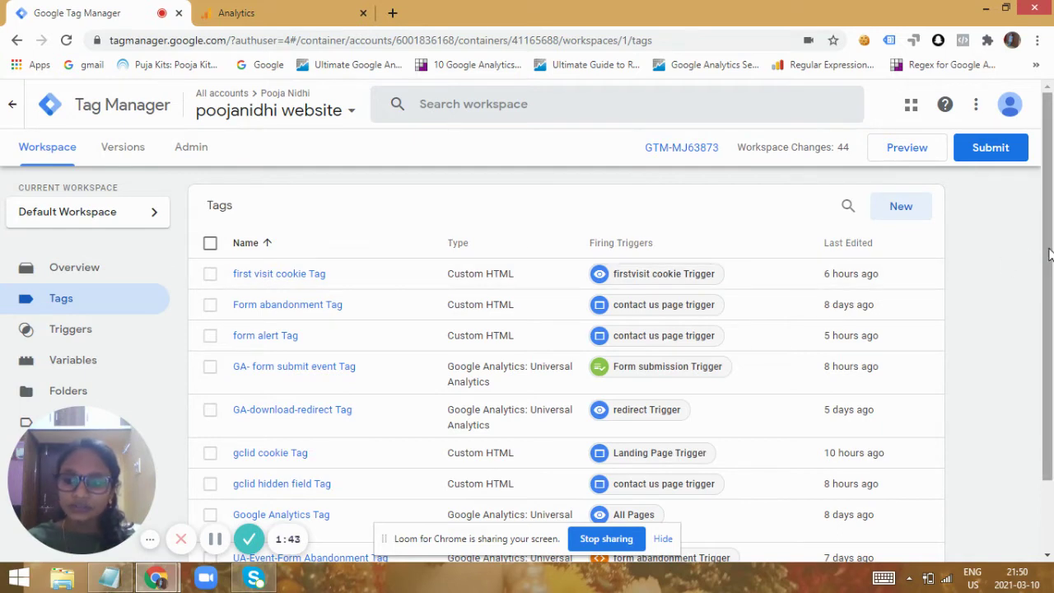
left_click_drag(1048, 255, 1045, 329)
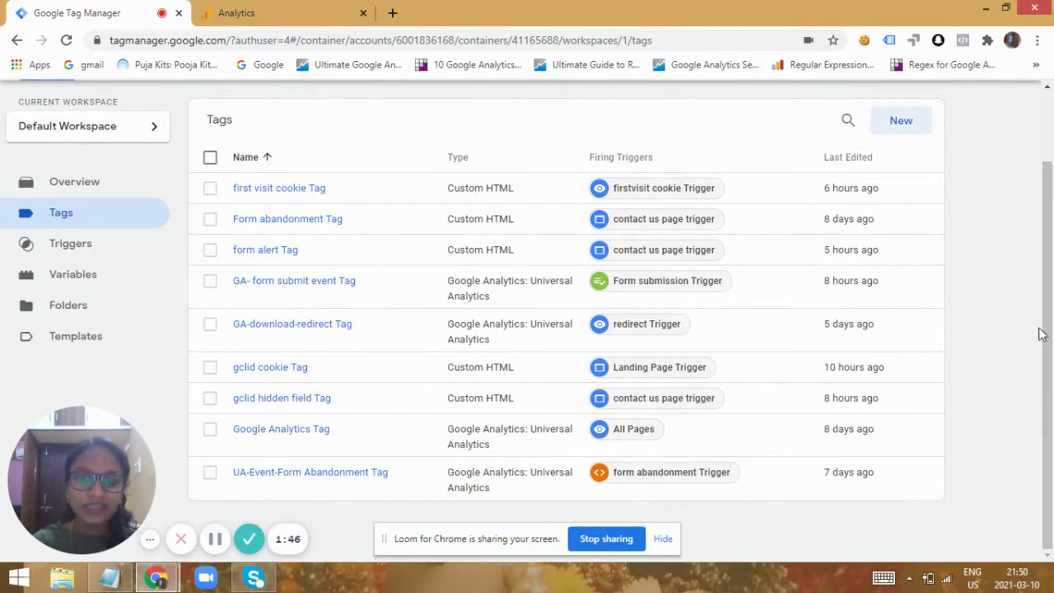
left_click_drag(1049, 319, 1050, 239)
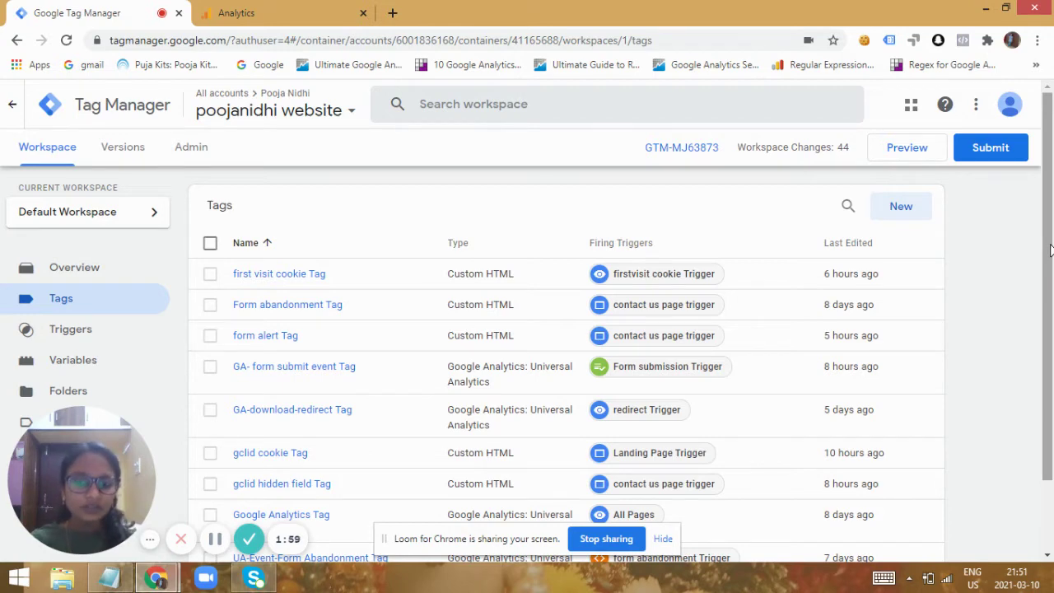
left_click_drag(1051, 250, 1051, 299)
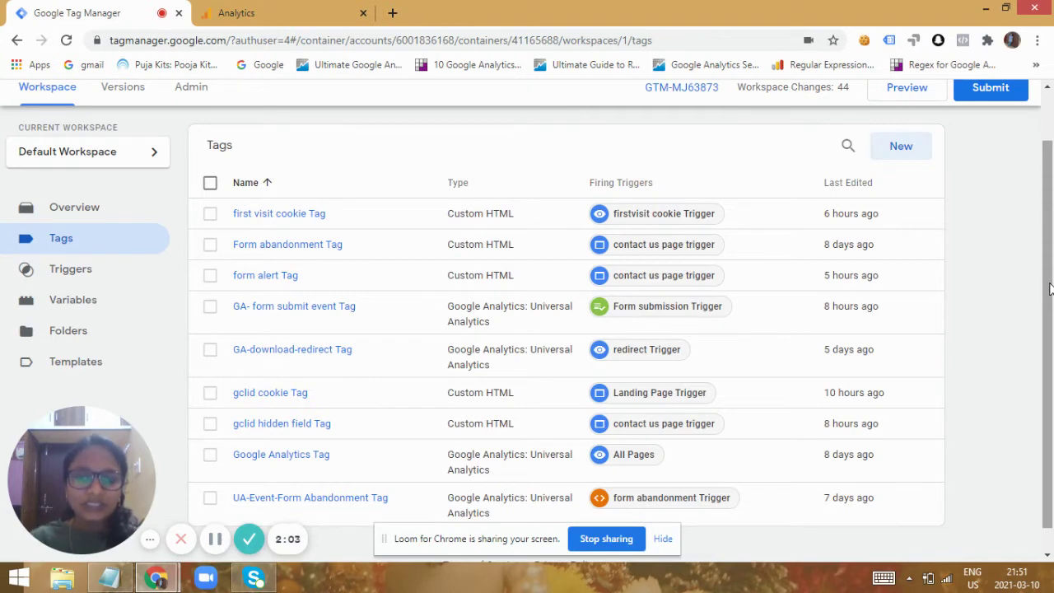
left_click_drag(1050, 290, 1051, 311)
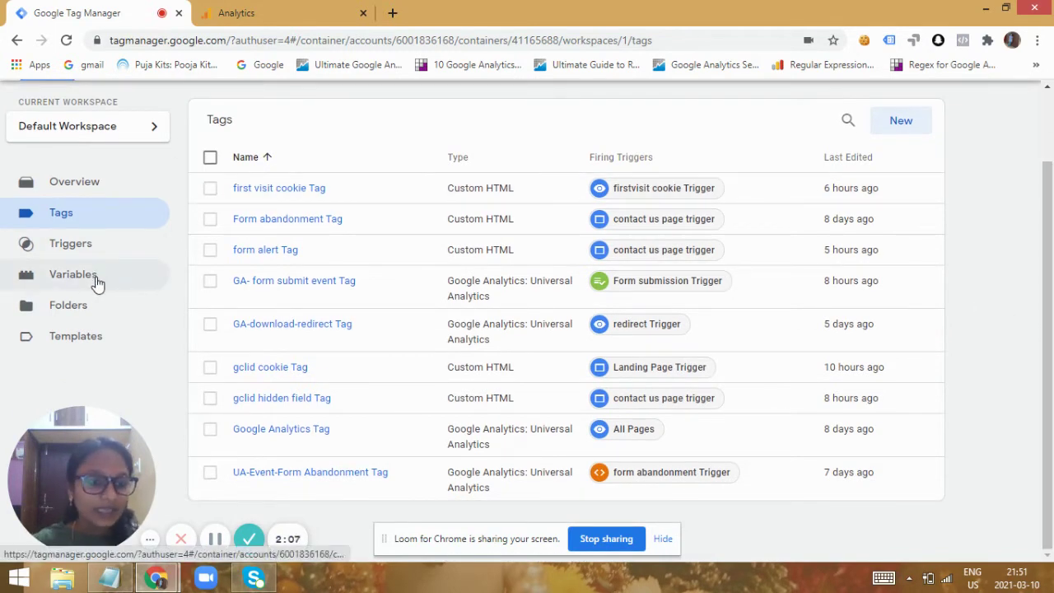
Set the user-defined variable FPC-firstvisit to the 1st Party Cookie type with the cookie name firstvisit and save it.
left_click(72, 275)
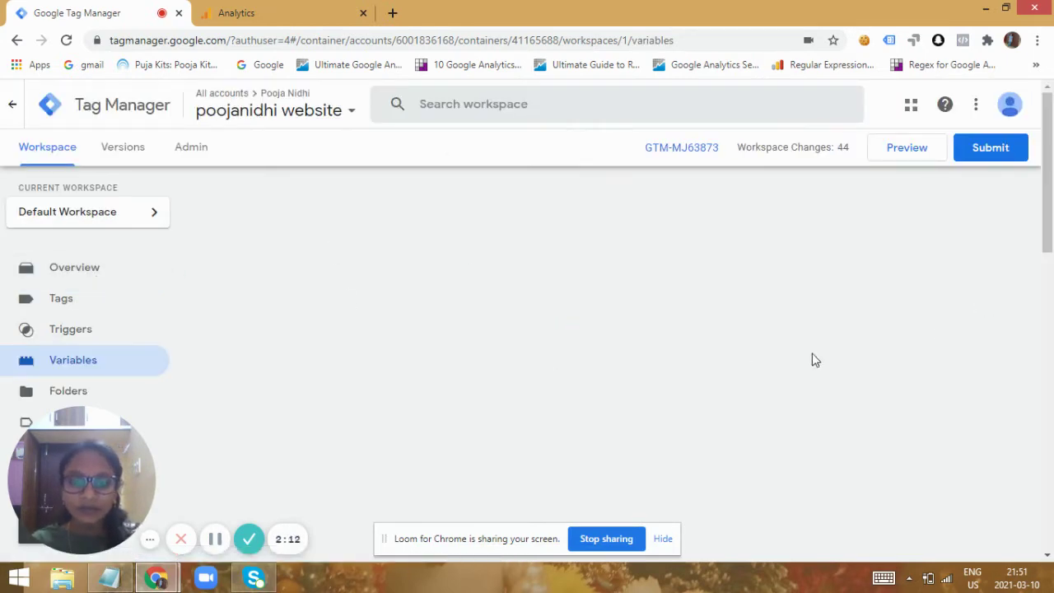
left_click_drag(1049, 223, 1051, 530)
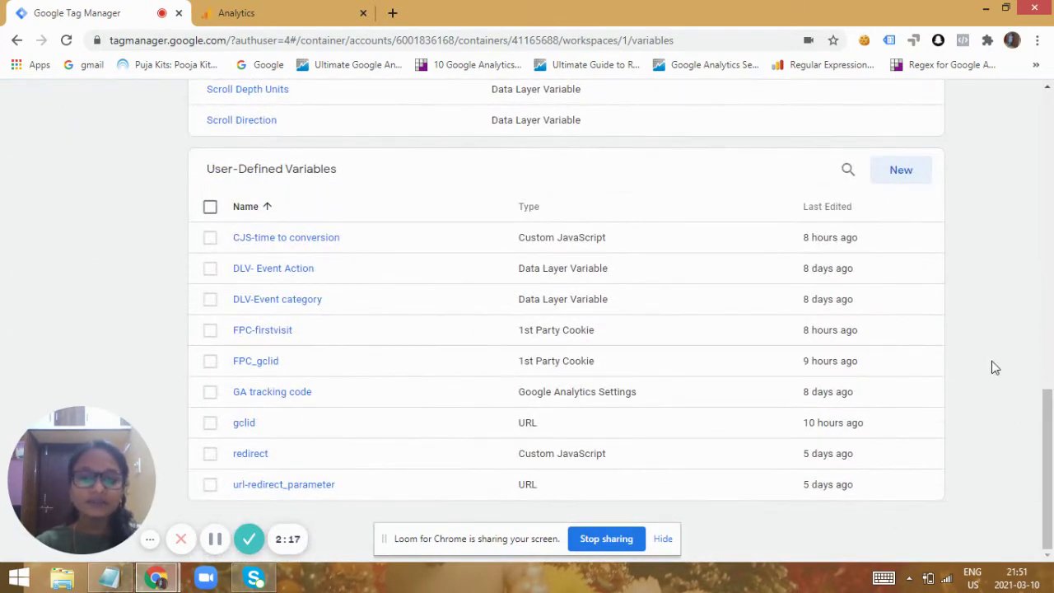
left_click(262, 330)
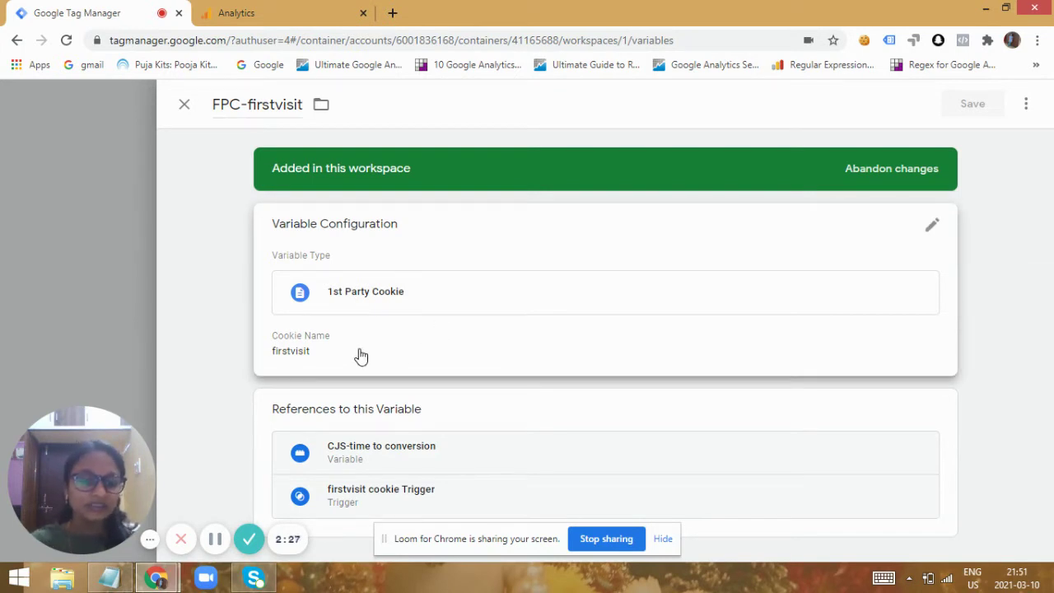
left_click(383, 292)
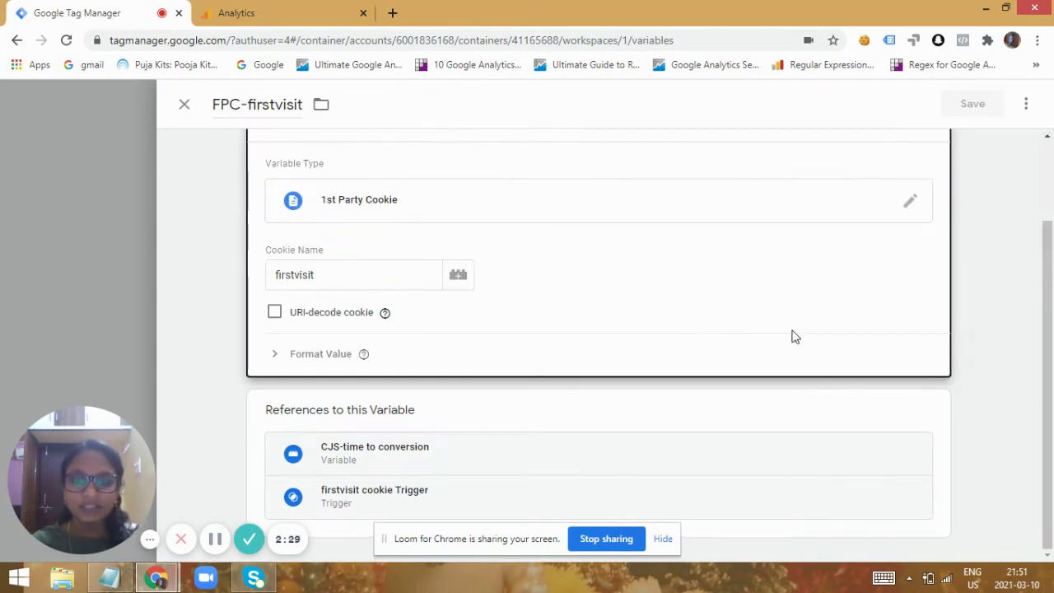
left_click(880, 208)
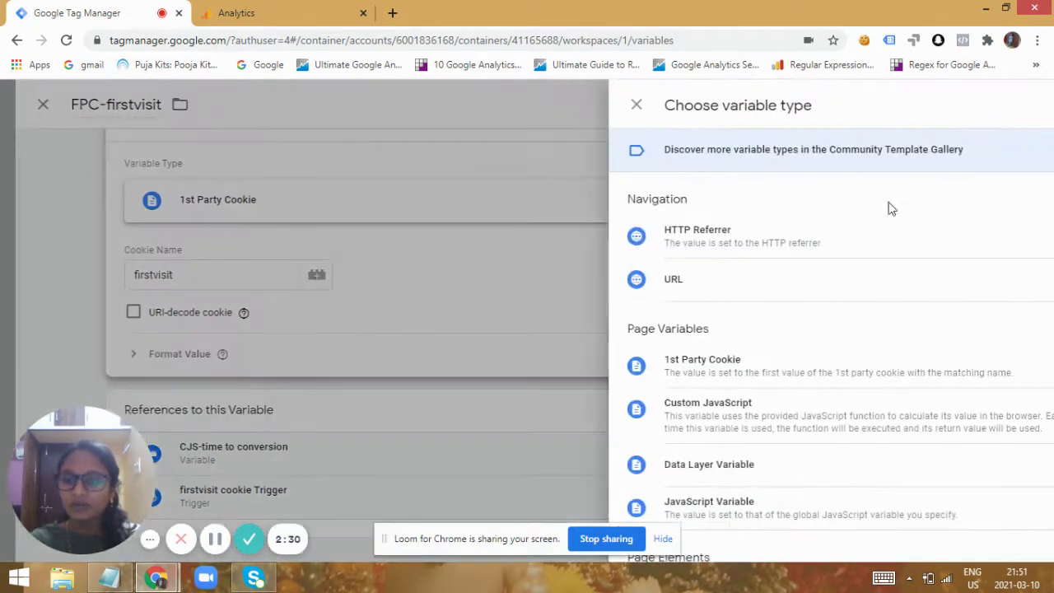
mouse_move(1050, 228)
left_mouse_down()
mouse_move(1051, 359)
mouse_move(1051, 227)
left_mouse_up()
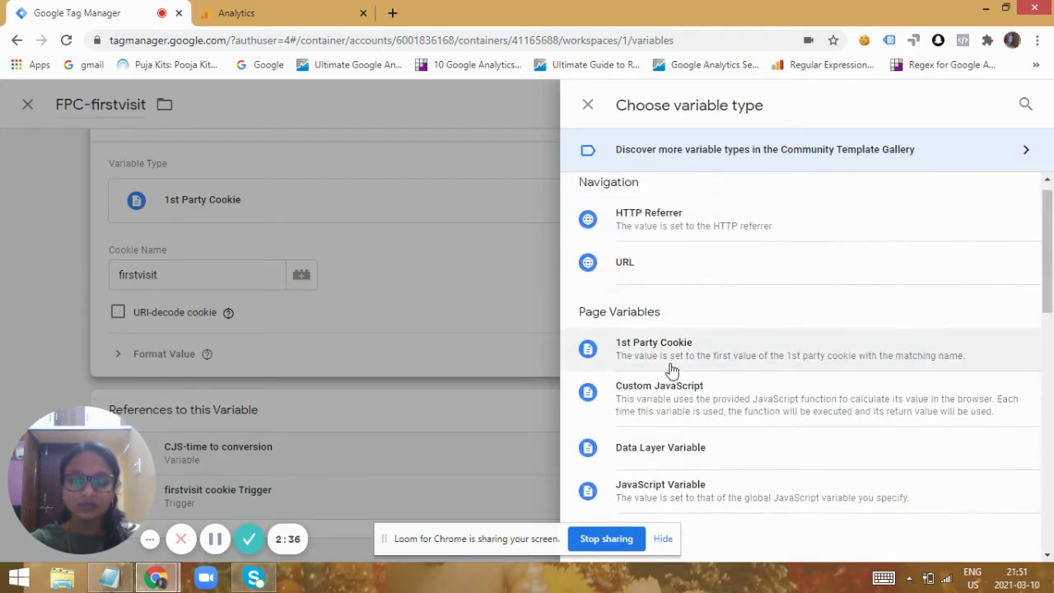
left_click(672, 370)
left_click(322, 276)
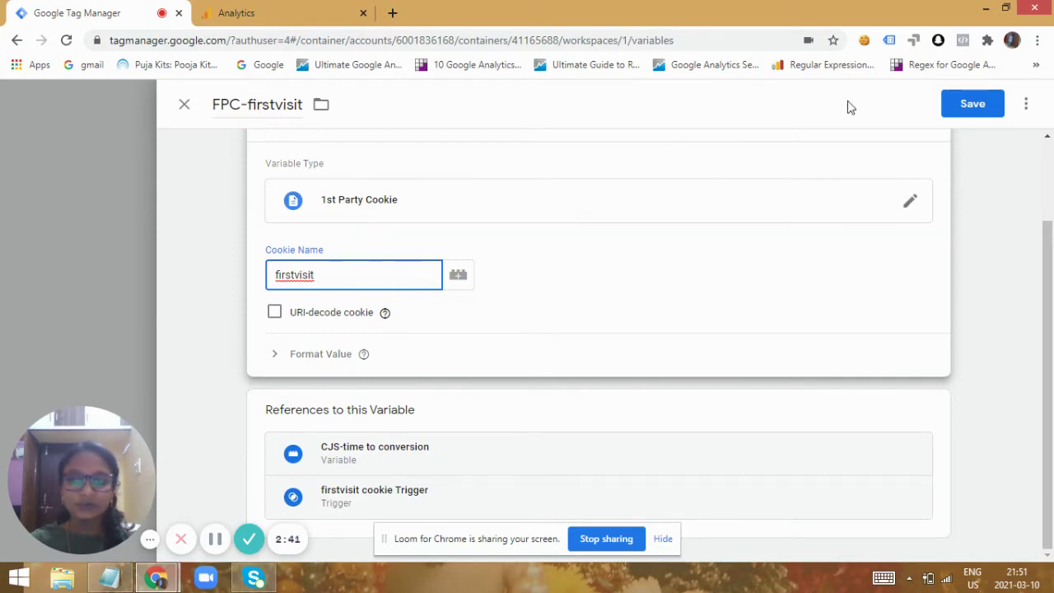
left_click(971, 105)
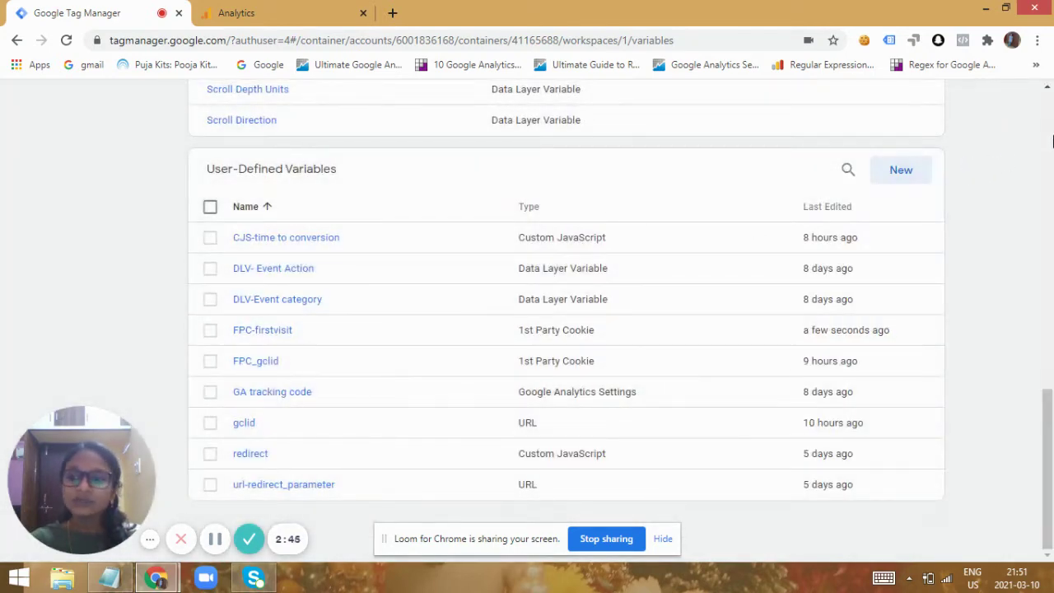
Open the first visit cookie Tag and look over its Custom HTML configuration and firing trigger.
left_click(1051, 138)
left_click(1050, 115)
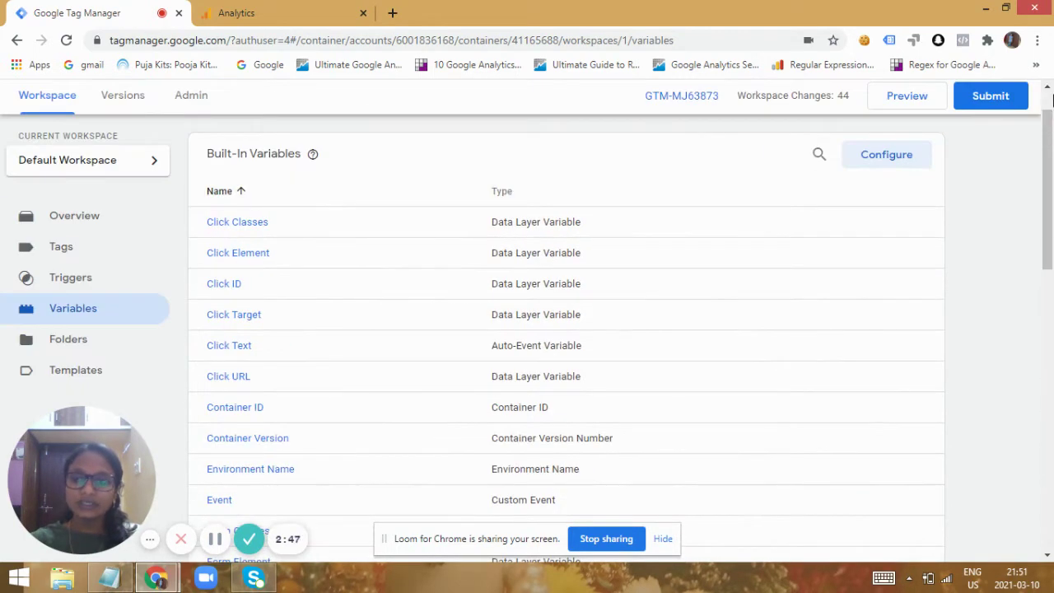
left_click(1050, 97)
left_click(74, 299)
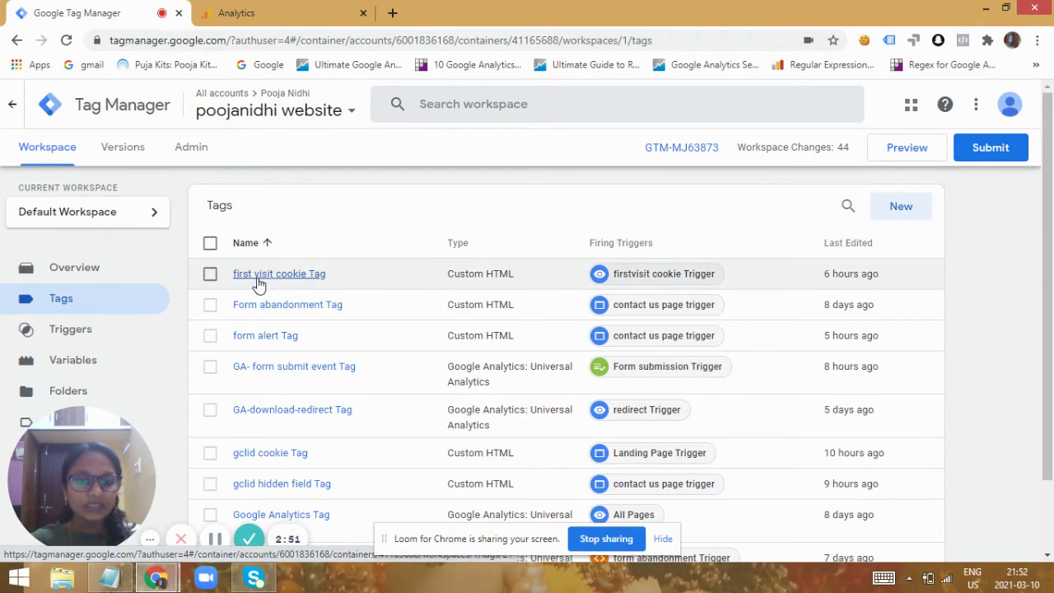
left_click(269, 275)
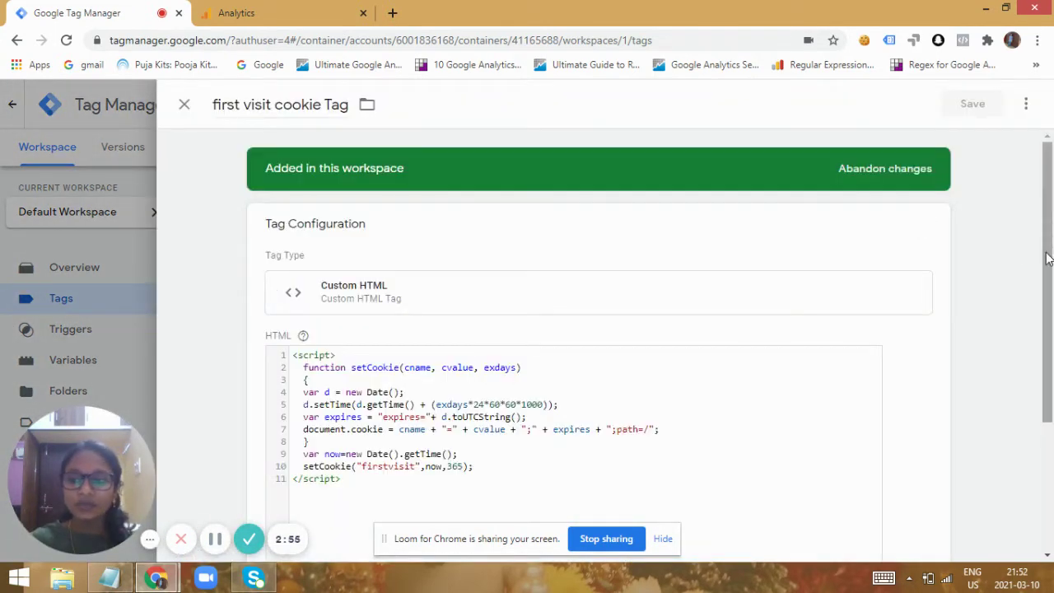
scroll(1048, 259, "down", 2)
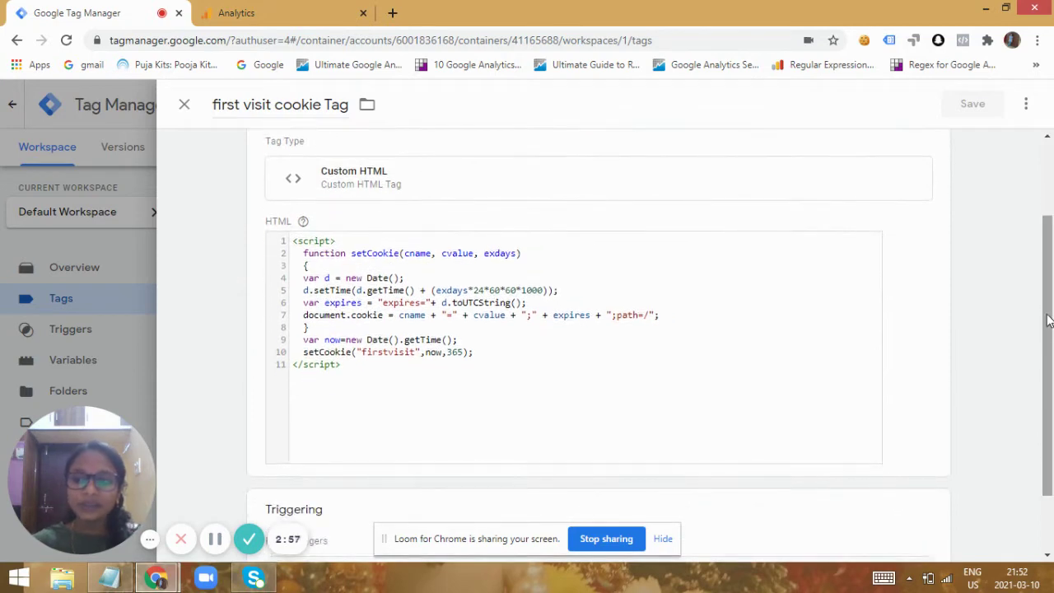
scroll(1048, 314, "down", 1)
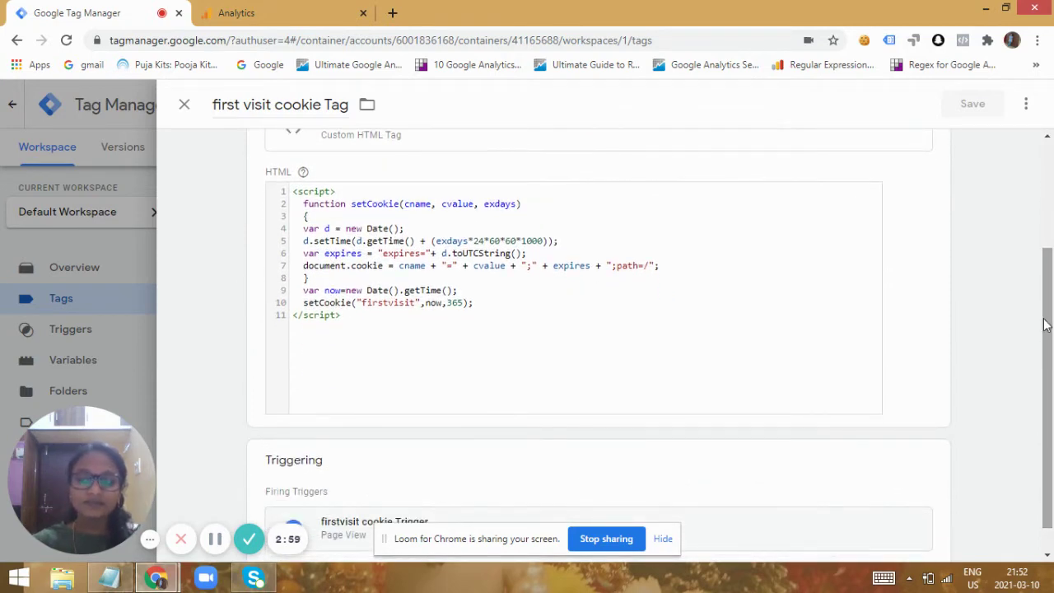
scroll(1049, 336, "down", 1)
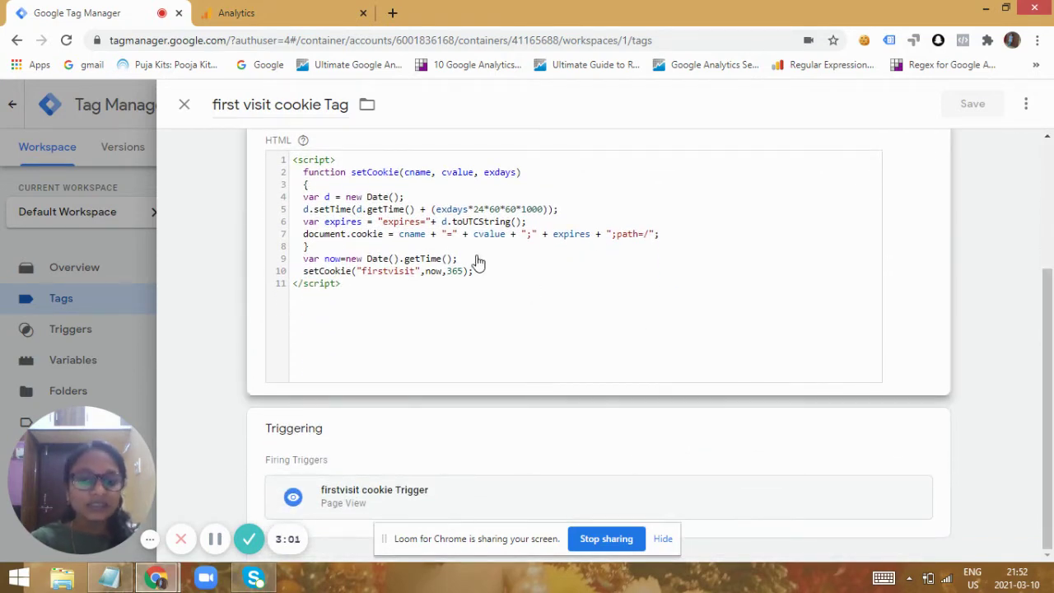
Examine the tag's script: the setCookie function, the now timestamp variable and the call that sets the firstvisit cookie.
scroll(488, 236, "up", 2)
left_click(403, 404)
left_click_drag(1050, 280, 1051, 352)
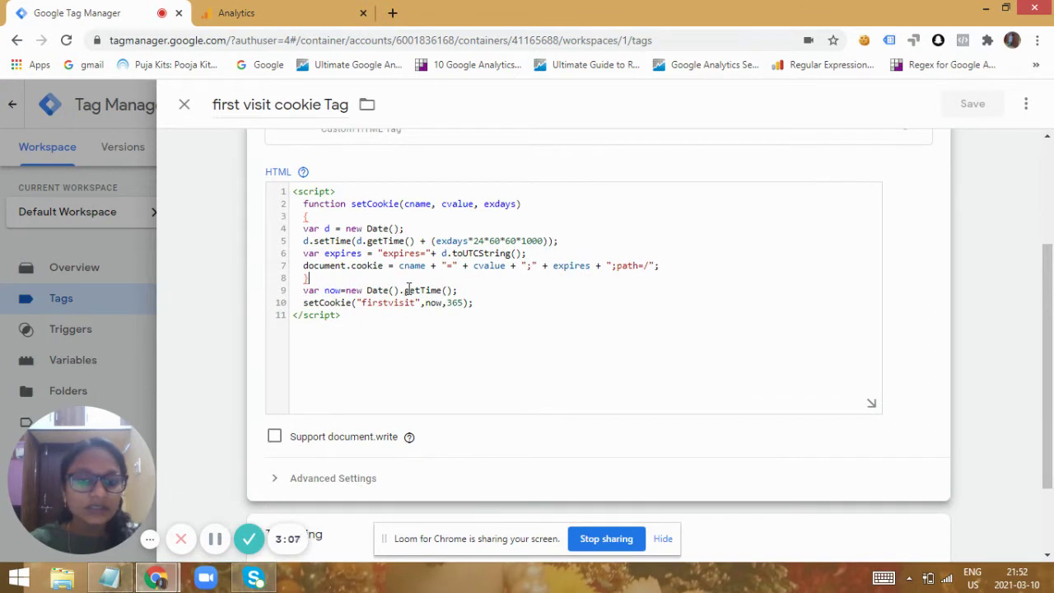
left_click_drag(304, 203, 329, 276)
left_click(329, 277)
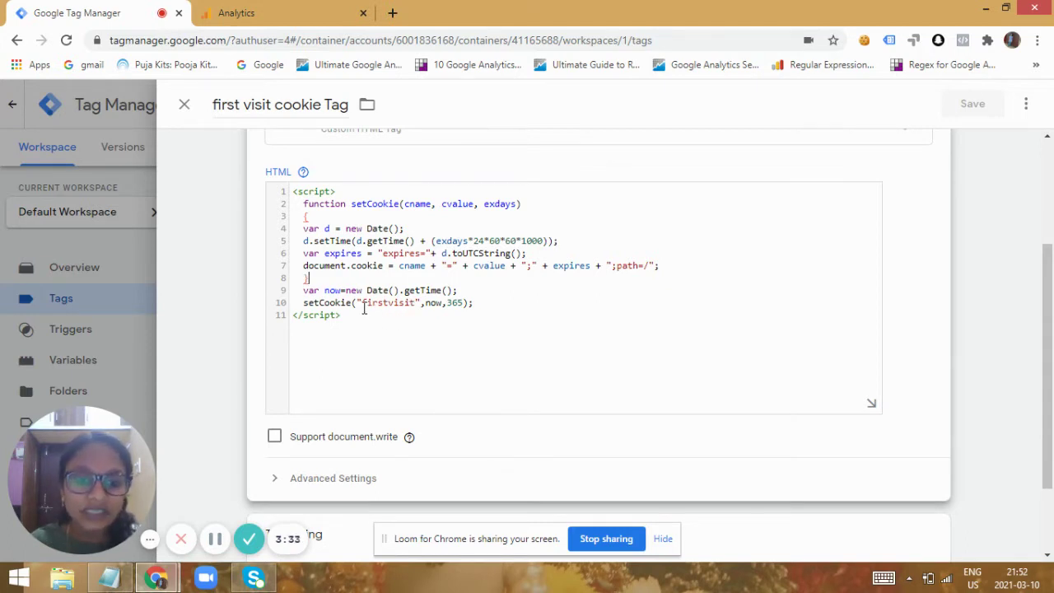
left_click_drag(425, 303, 443, 305)
left_click(466, 288)
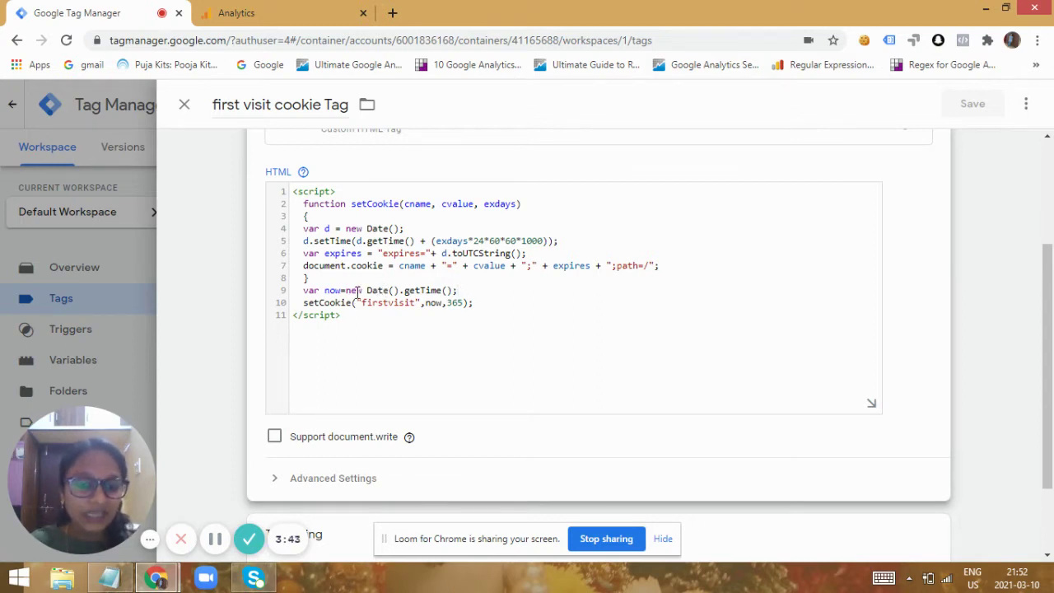
left_click_drag(367, 289, 397, 290)
left_click(459, 291)
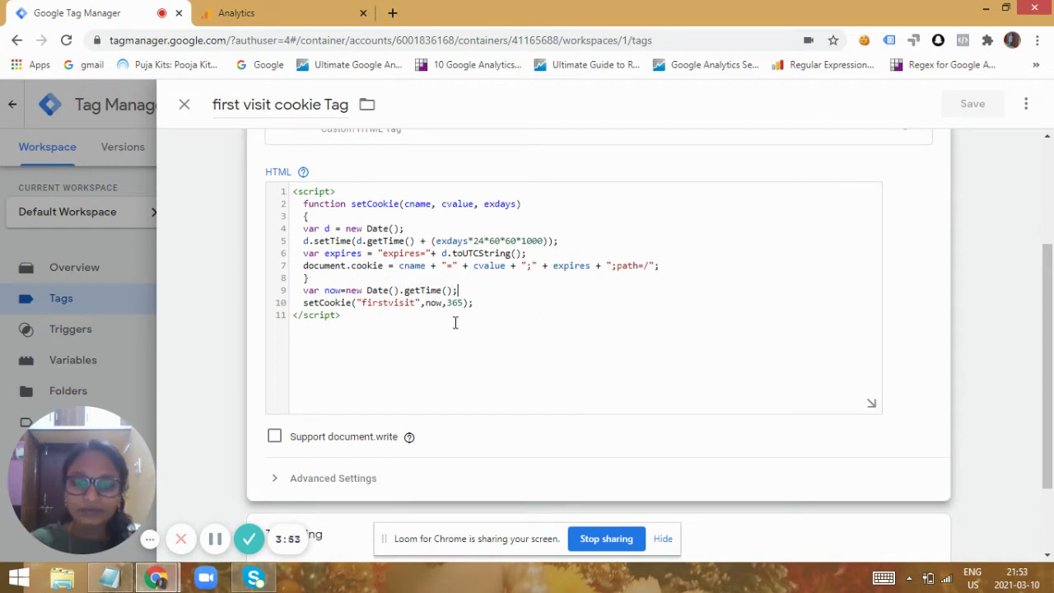
left_click_drag(1047, 276, 1049, 309)
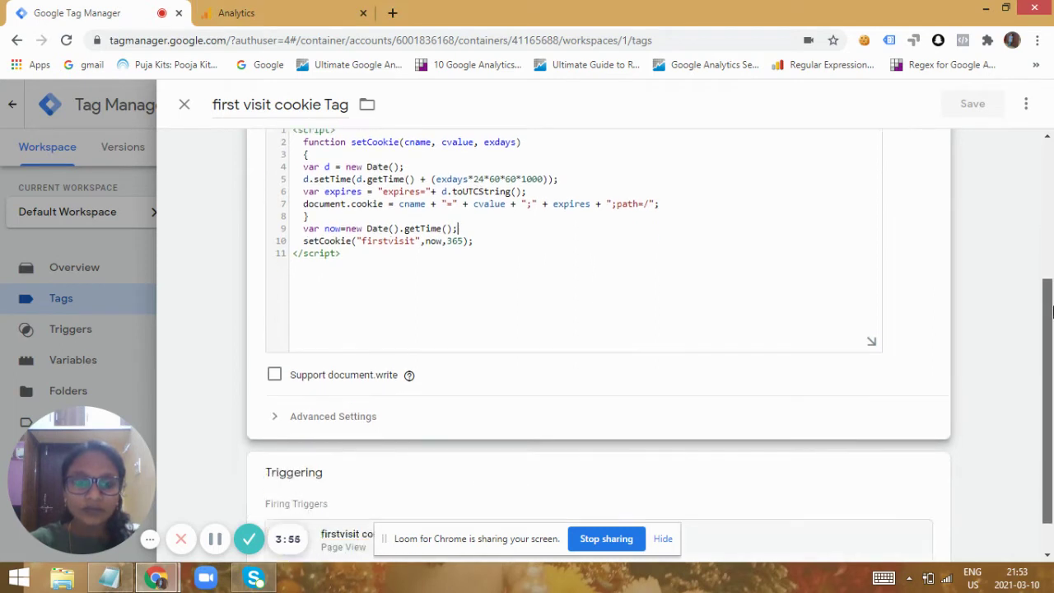
left_click(303, 242)
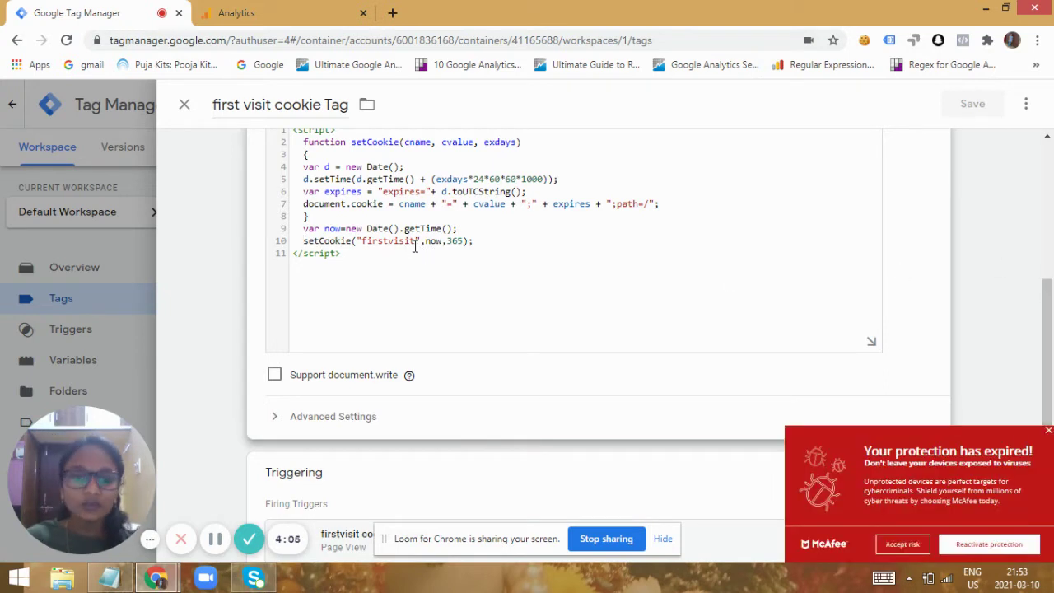
Dismiss the antivirus pop-up, inspect the tag's firstvisit cookie Trigger and its firing condition, and close both the trigger and the tag.
left_click(1048, 431)
left_click_drag(1051, 395, 1052, 420)
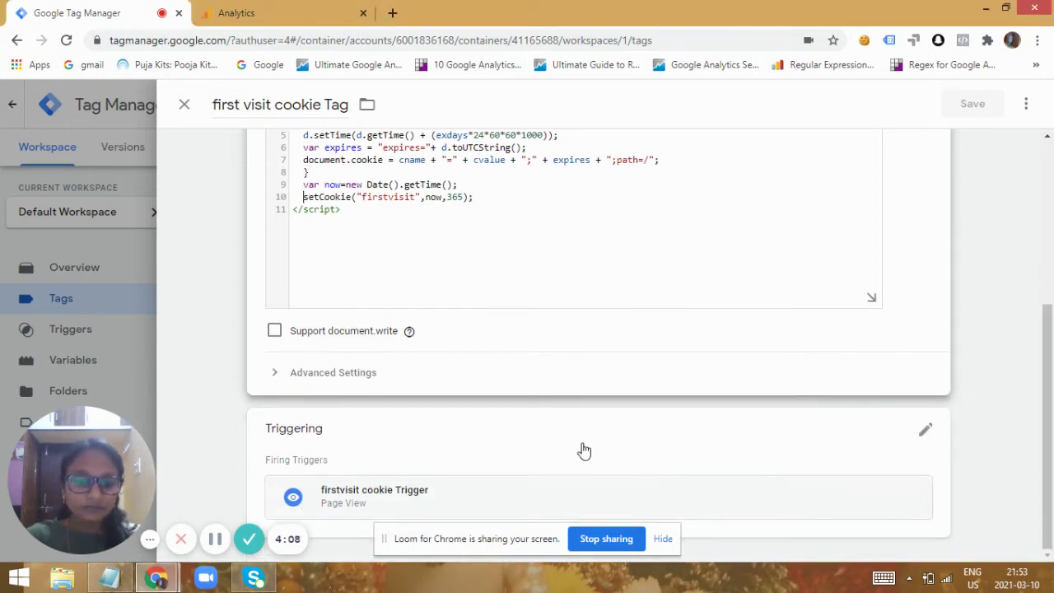
left_click(590, 505)
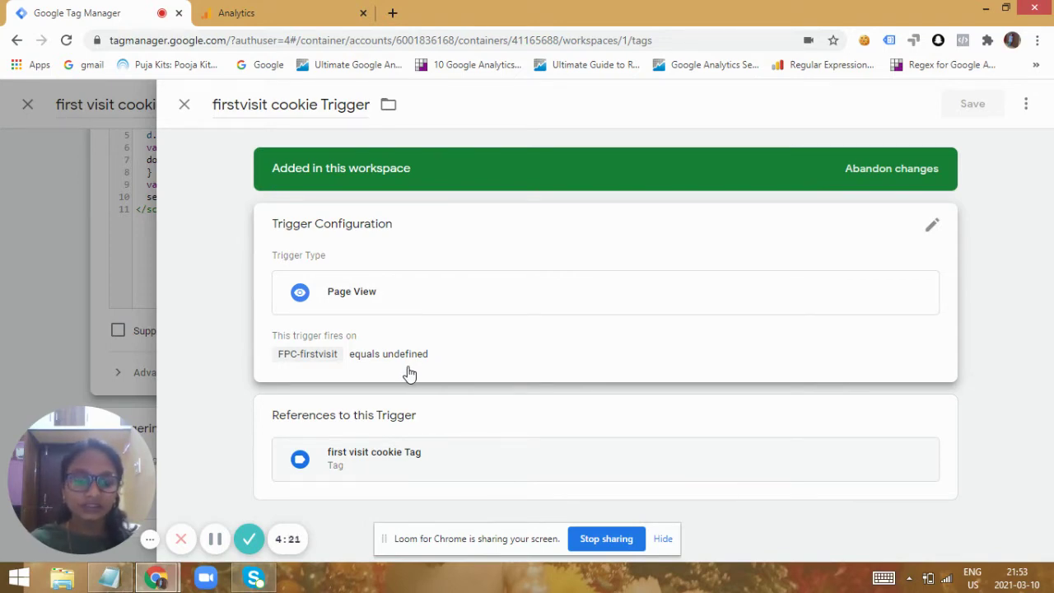
left_click(182, 105)
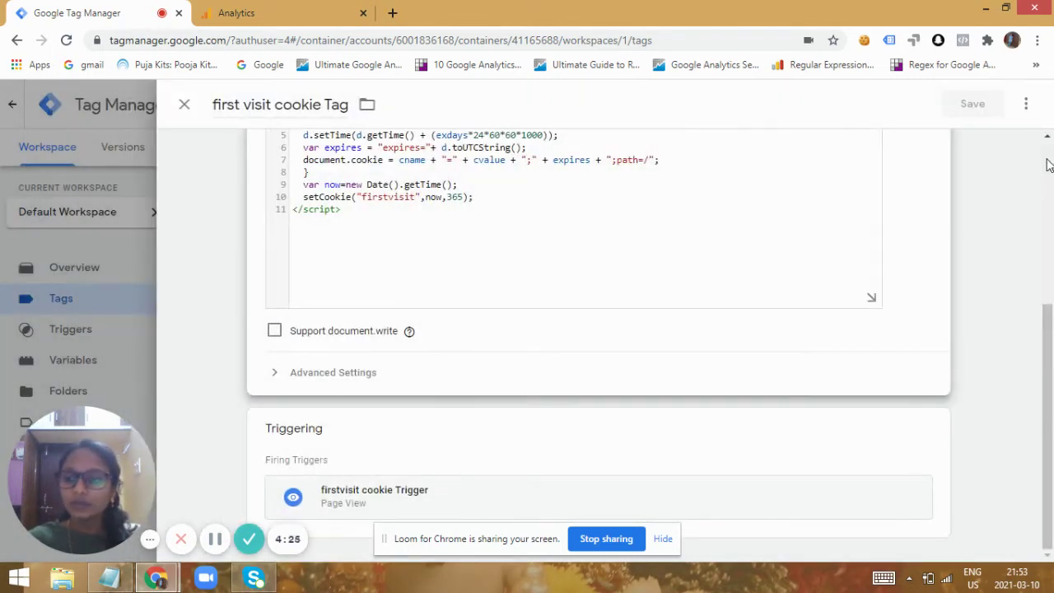
scroll(1046, 164, "up", 4)
scroll(1037, 368, "down", 2)
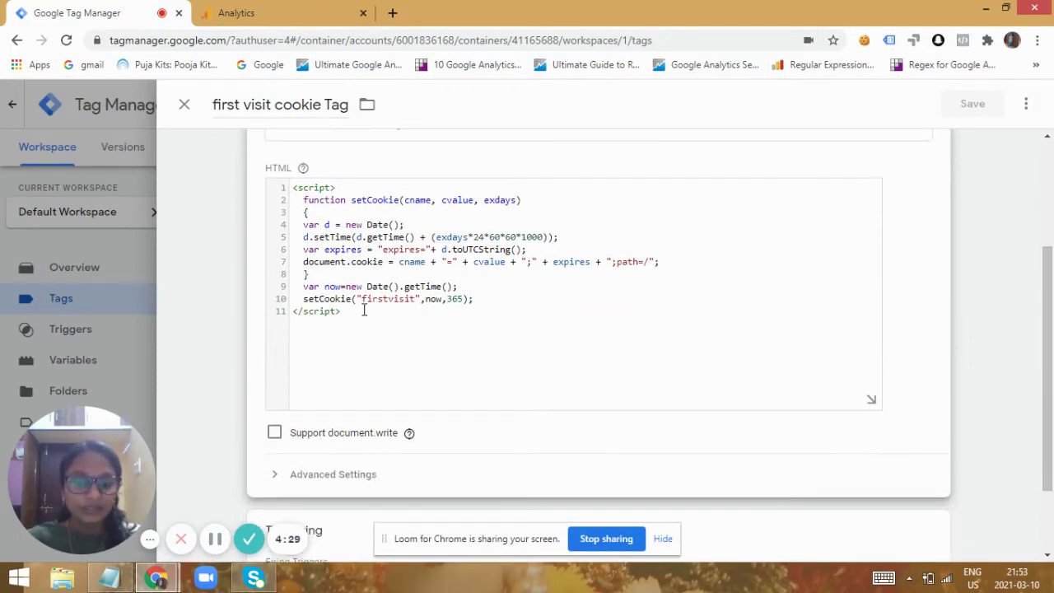
left_click(183, 105)
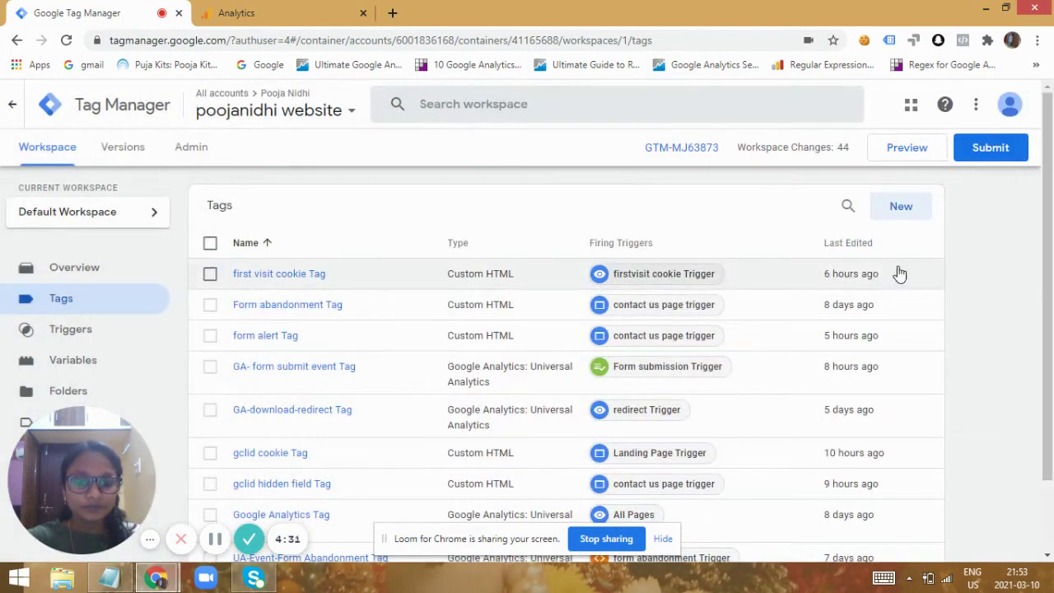
scroll(1051, 280, "down", 1)
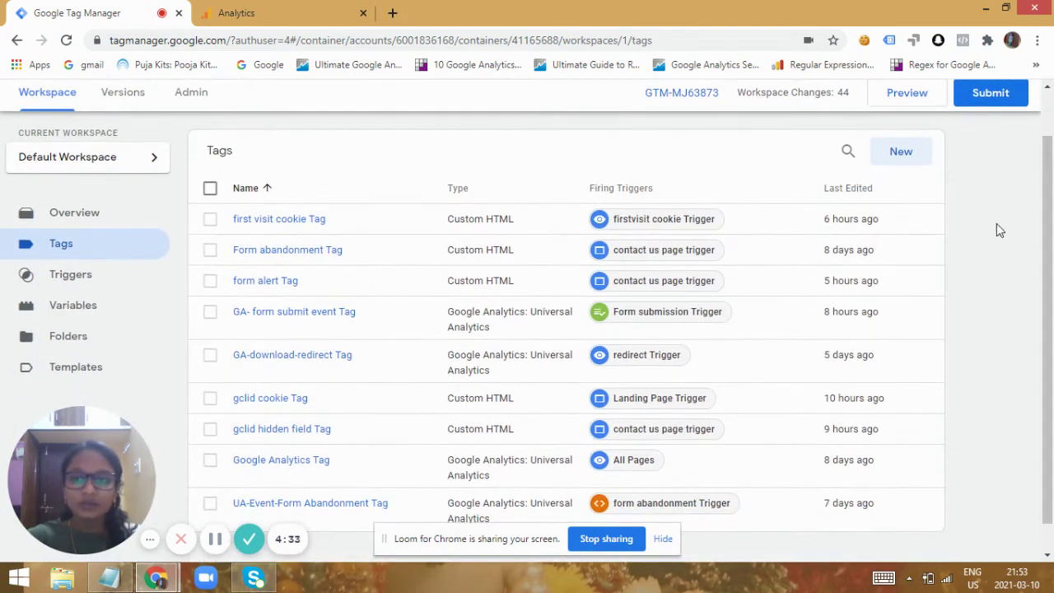
scroll(1050, 257, "up", 1)
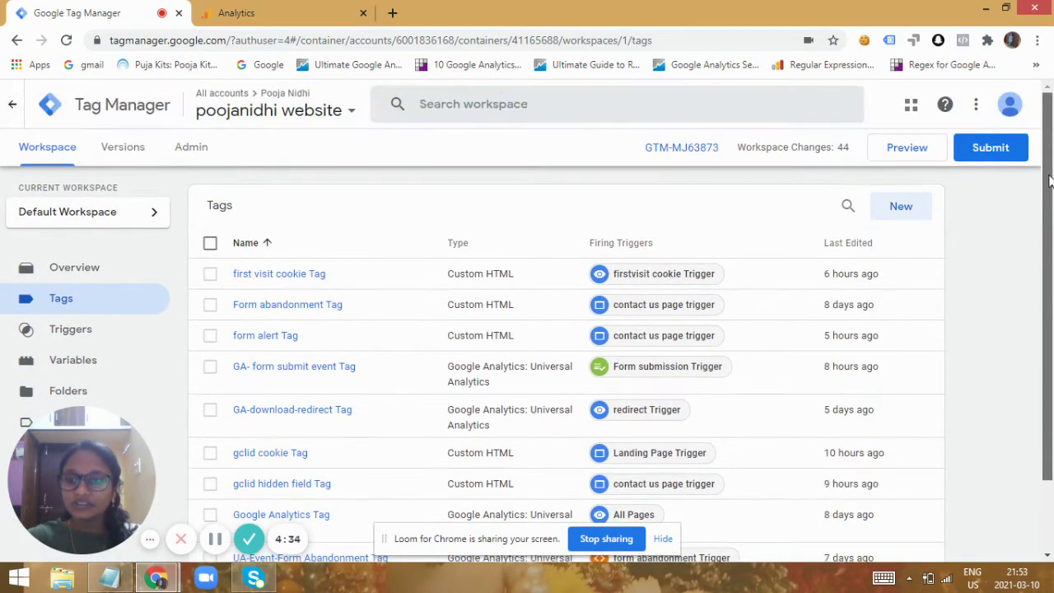
left_click(906, 148)
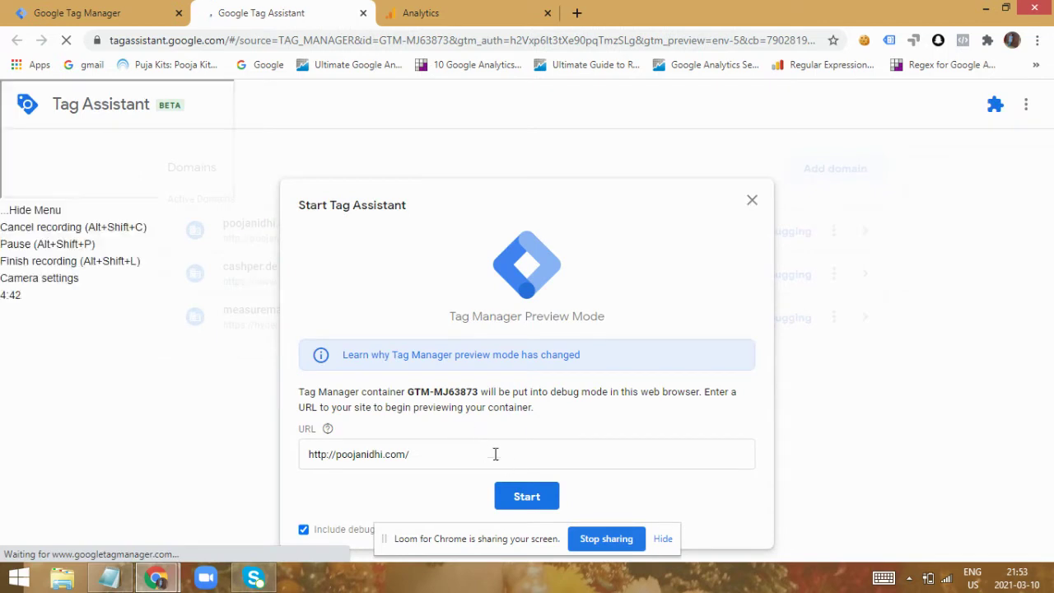
left_click(528, 498)
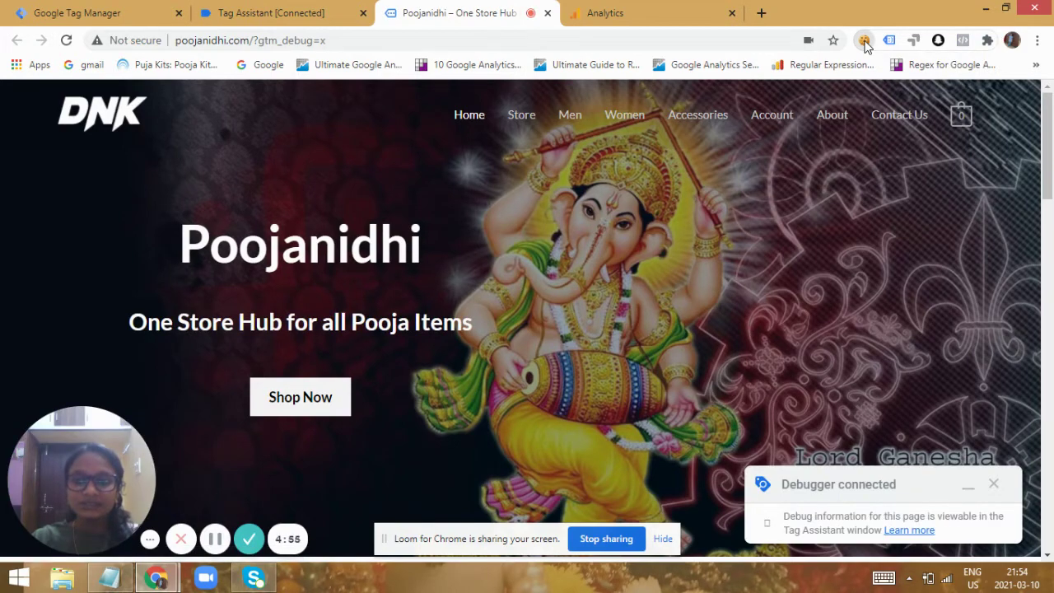
left_click(863, 41)
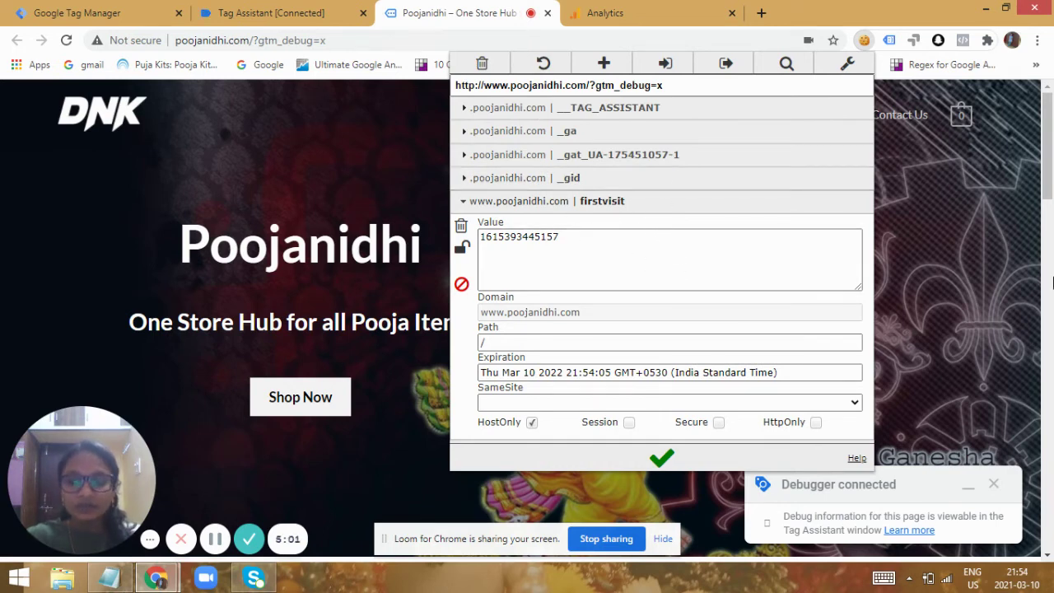
Reopen the cookie editor on the Poojanidhi home page and examine the timestamp value stored in the firstvisit cookie.
left_click_drag(1047, 158, 1047, 178)
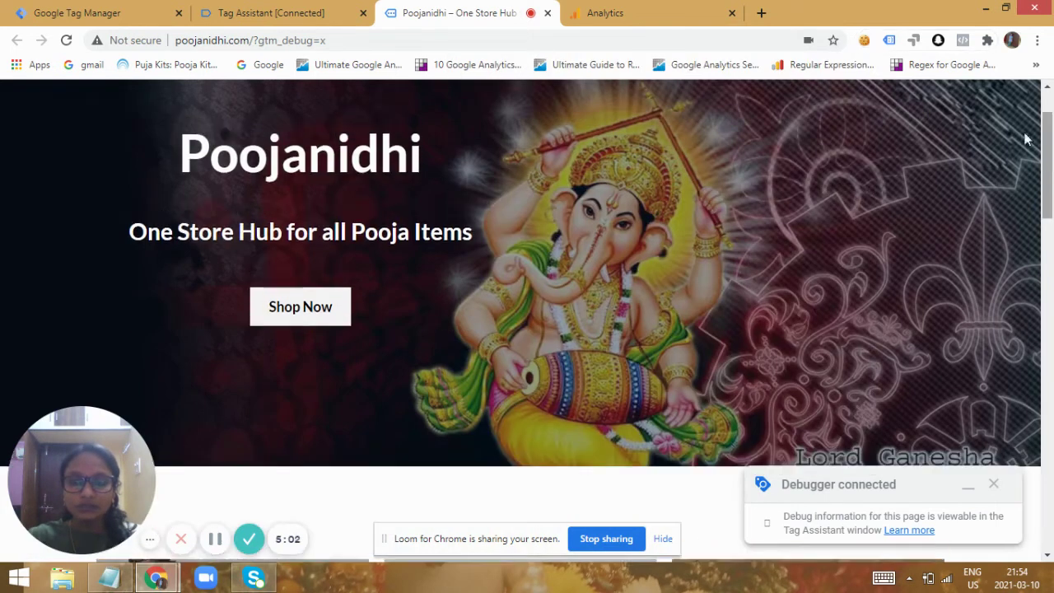
left_click(863, 41)
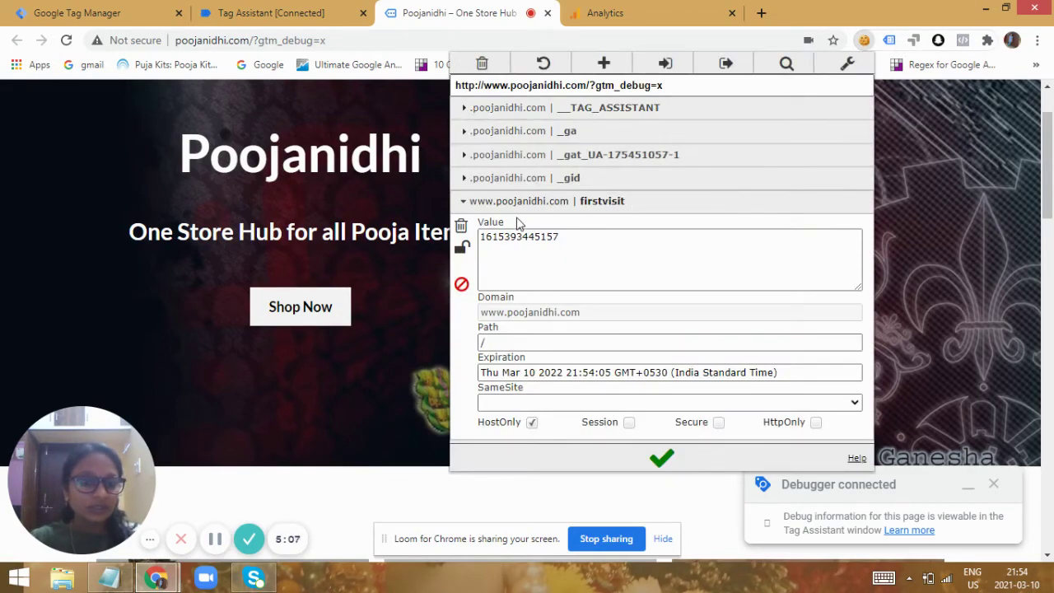
left_click(543, 241)
left_click_drag(556, 237, 479, 247)
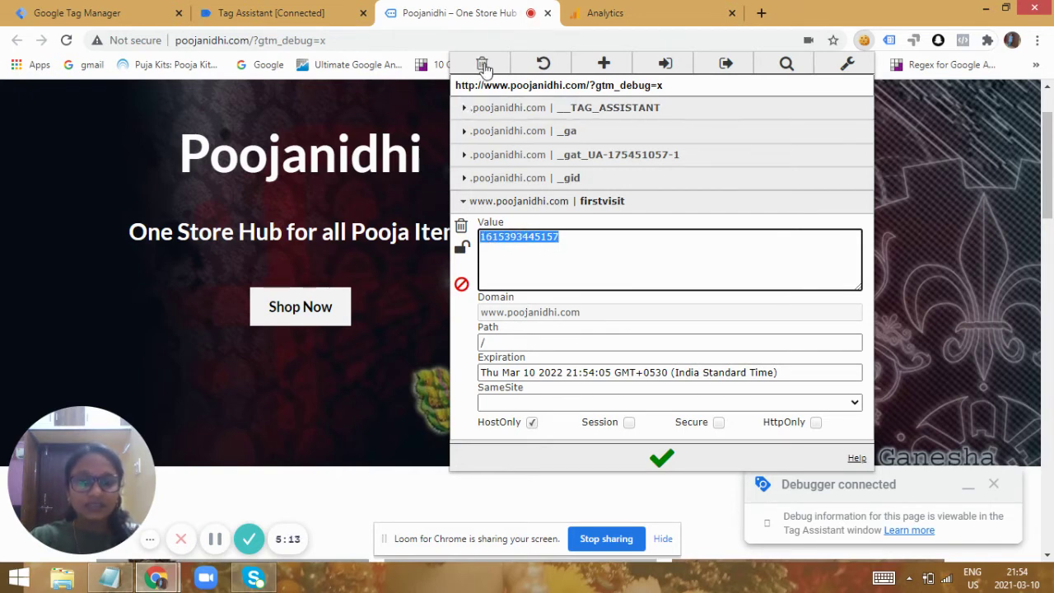
left_click(567, 236)
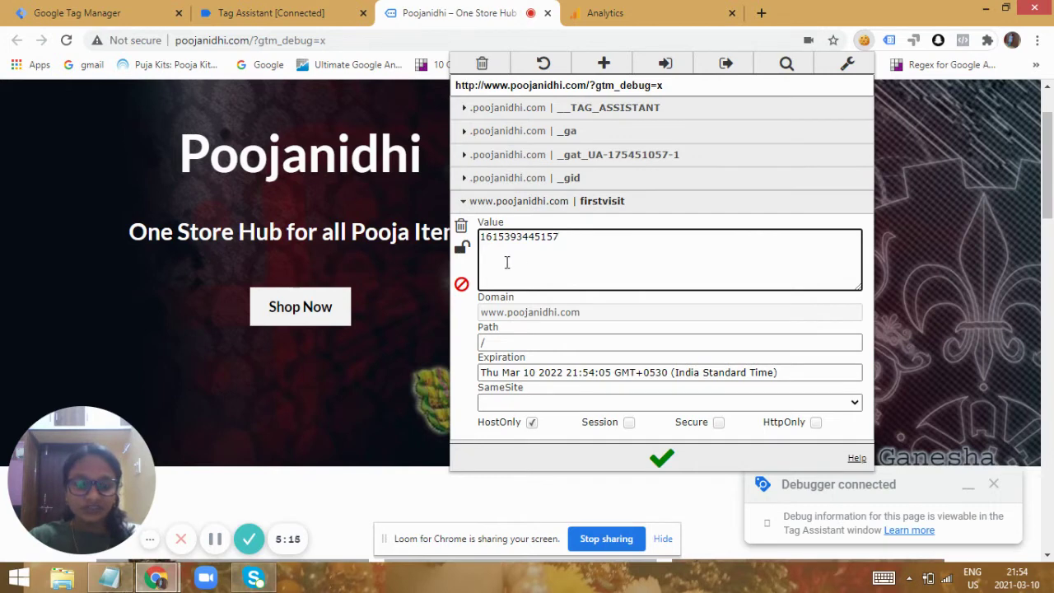
left_click_drag(483, 236, 558, 236)
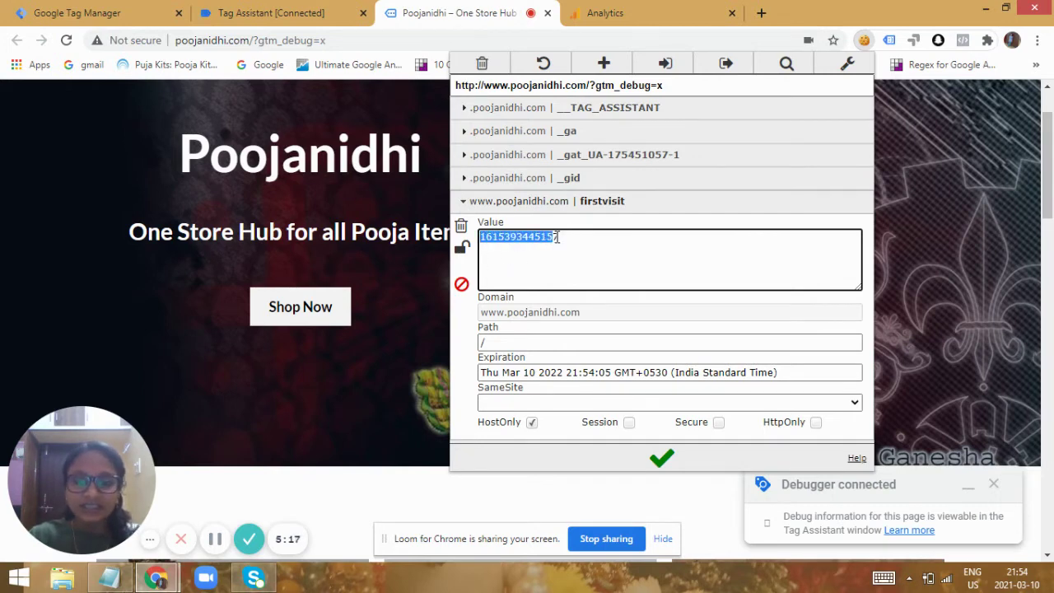
left_click(463, 201)
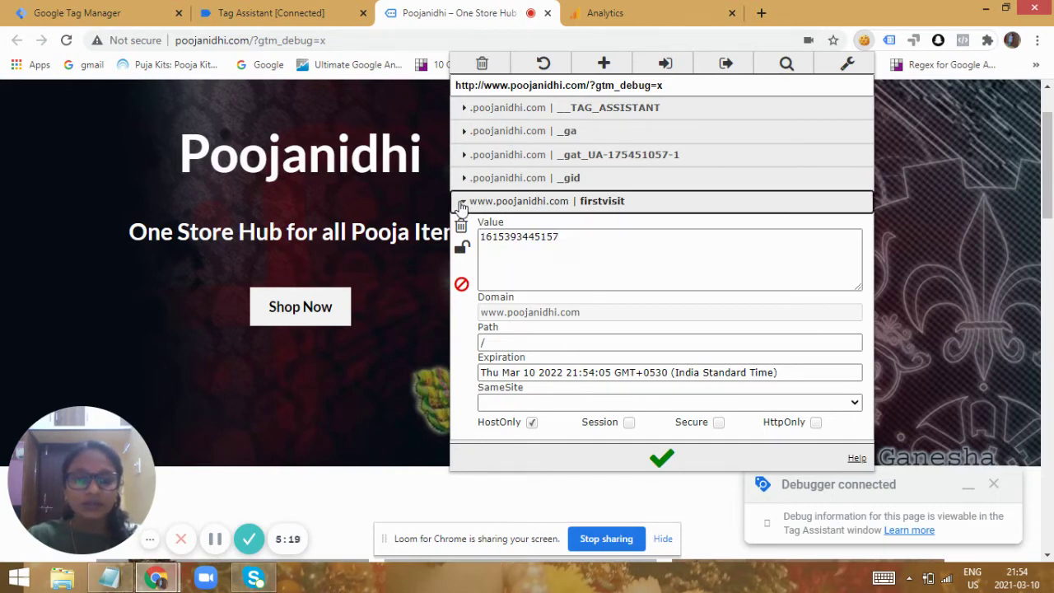
Switch to Tag Assistant, continue past its connection dialog, and look over the container's tag list in Google Tag Manager.
left_click(255, 12)
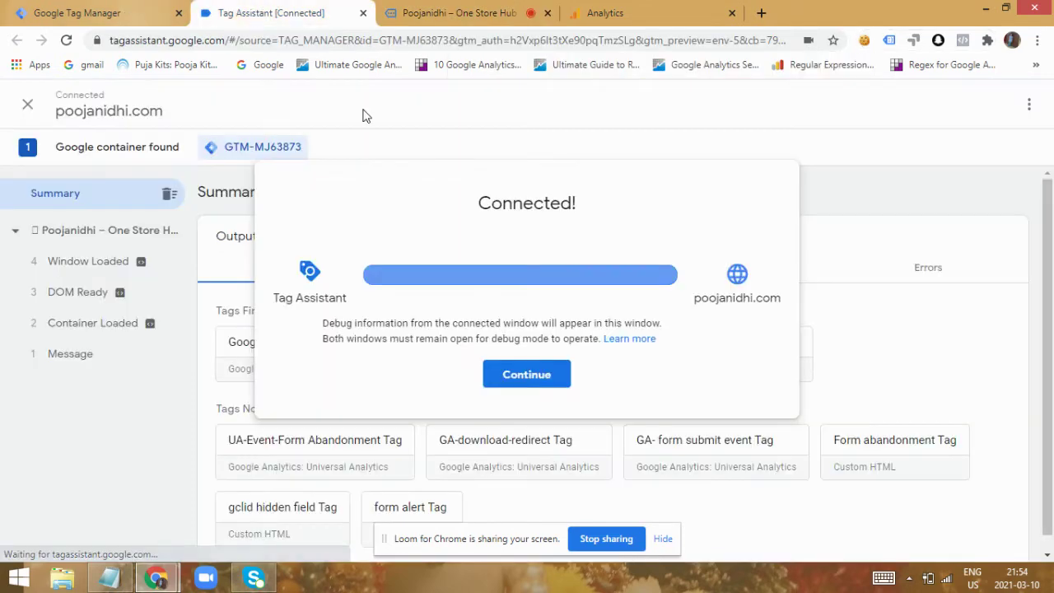
left_click(516, 379)
left_click(107, 12)
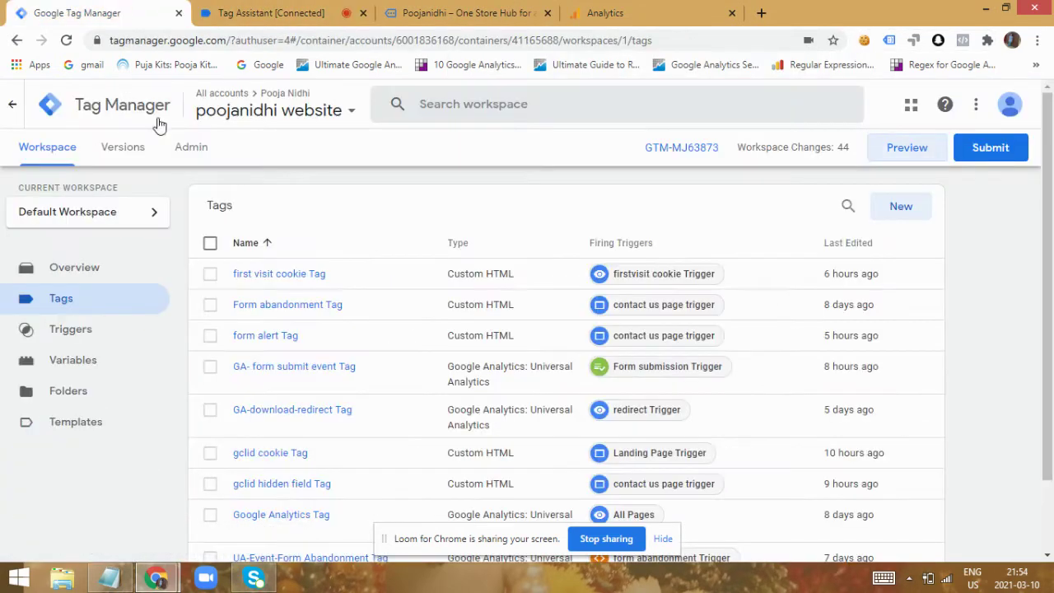
scroll(1049, 320, "down", 1)
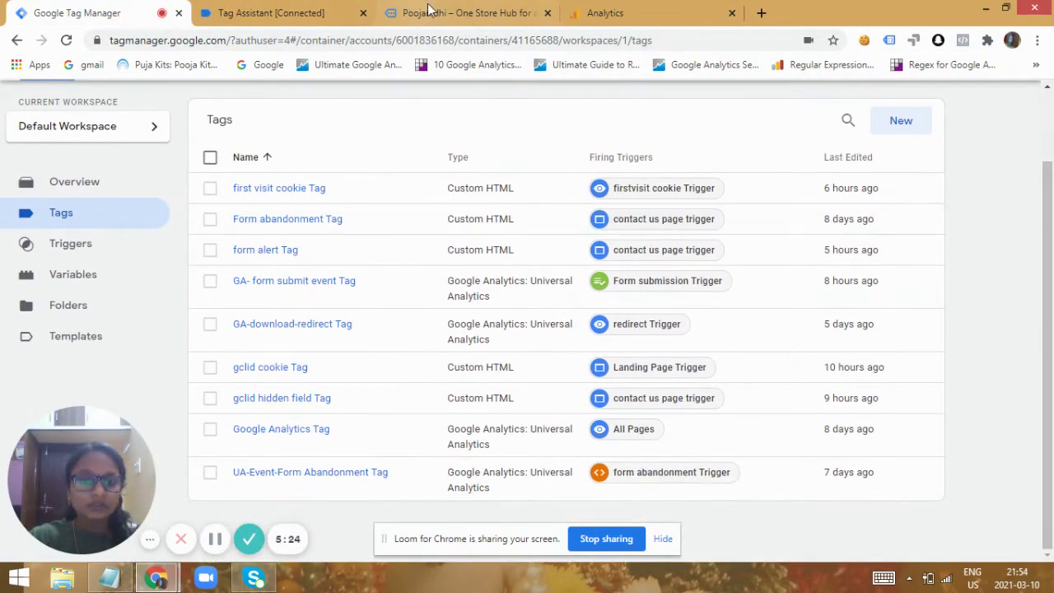
Open the Contact Us page of the connected Poojanidhi site and go to its contact form.
left_click(466, 10)
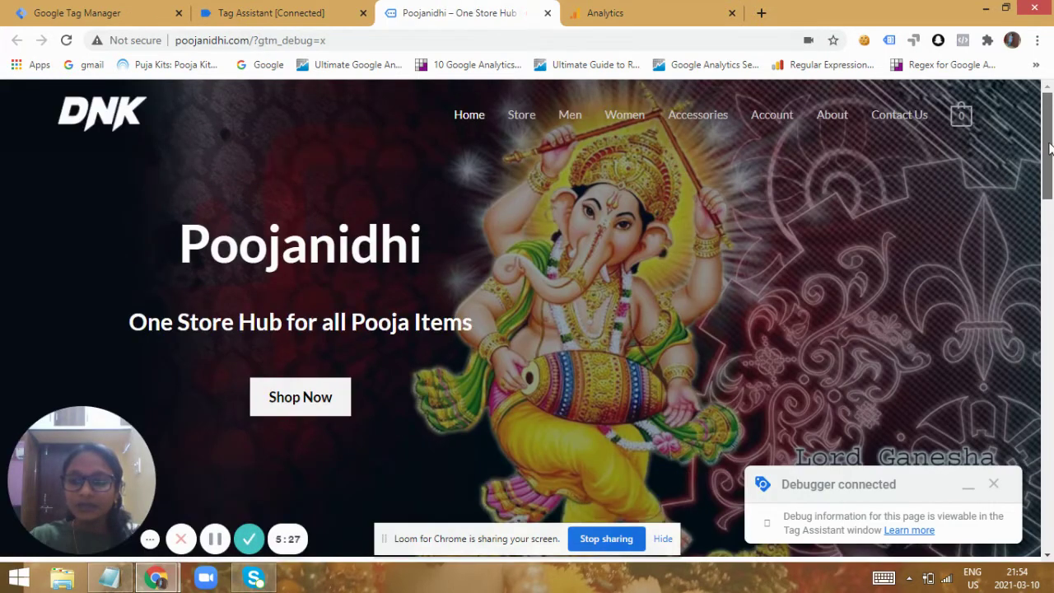
left_click(889, 118)
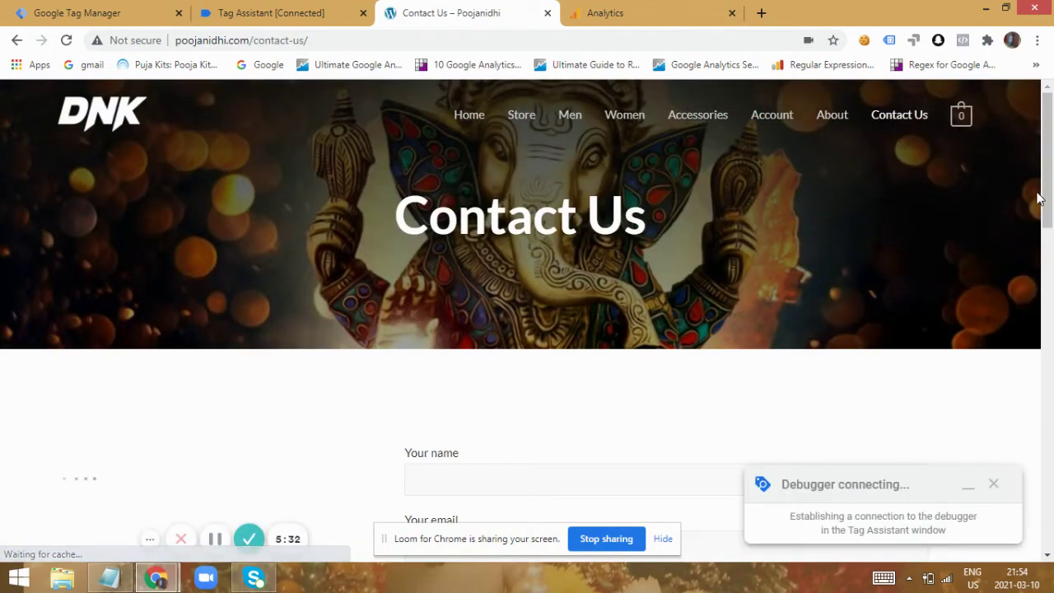
left_click_drag(1048, 194, 1047, 268)
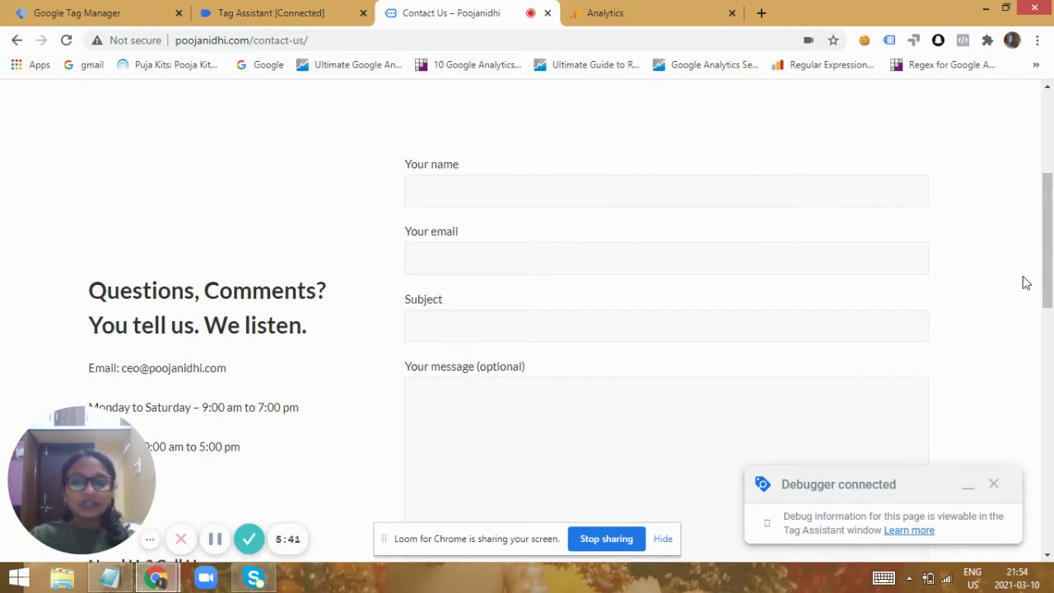
mouse_move(1050, 258)
left_mouse_down()
mouse_move(1050, 365)
mouse_move(1050, 237)
mouse_move(1050, 279)
left_mouse_up()
Fill in the contact form with the saved name, email and subject suggestions, enter "ffff" as the message, and submit it.
left_click(522, 132)
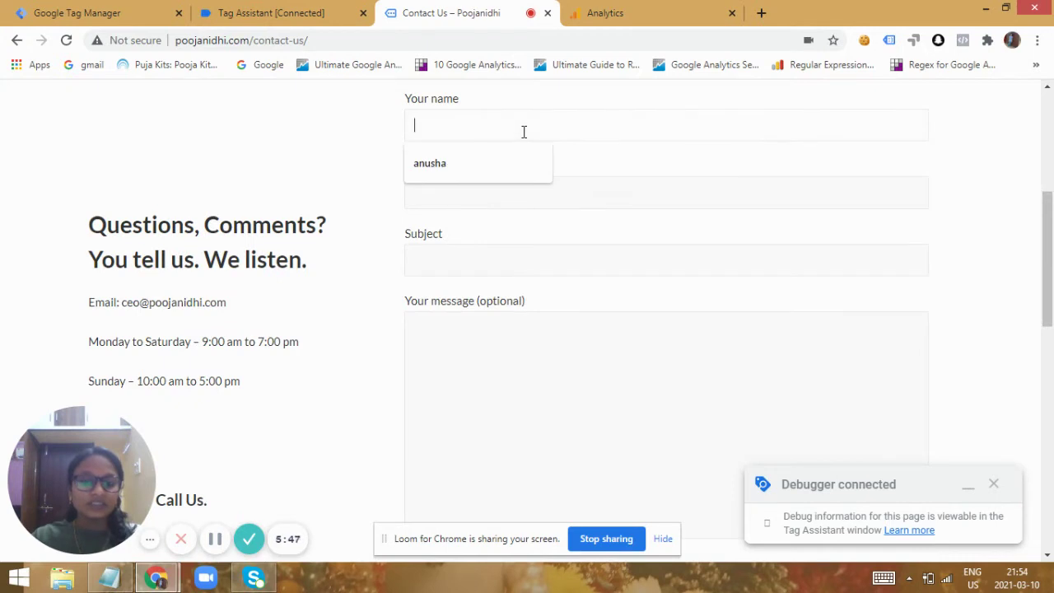
left_click(513, 155)
left_click(510, 194)
left_click(500, 233)
left_click(515, 261)
left_click(490, 288)
left_click(512, 356)
type("ffff")
left_click_drag(1047, 247, 1053, 329)
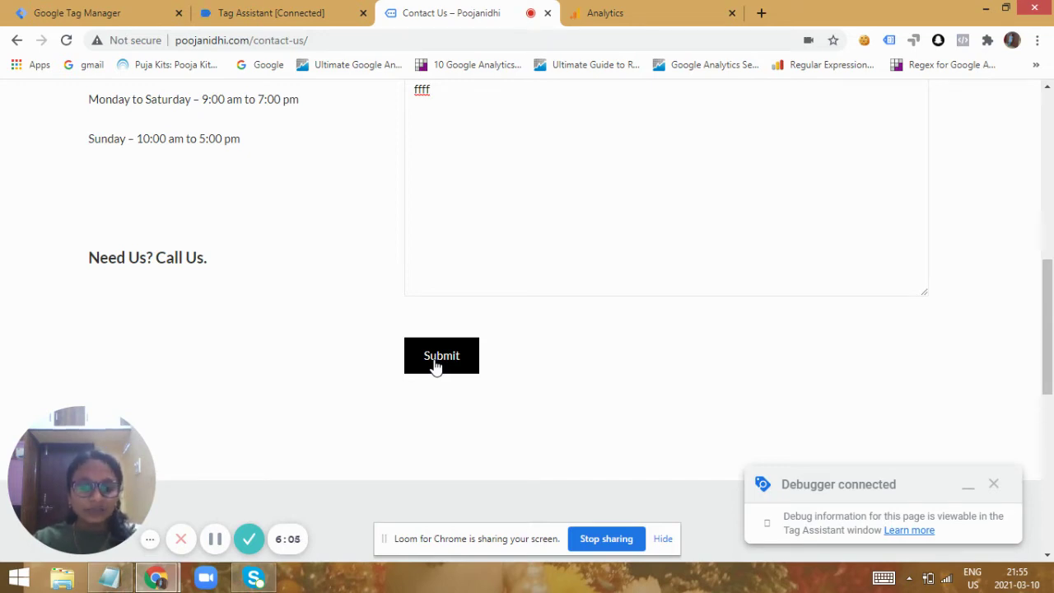
left_click(436, 365)
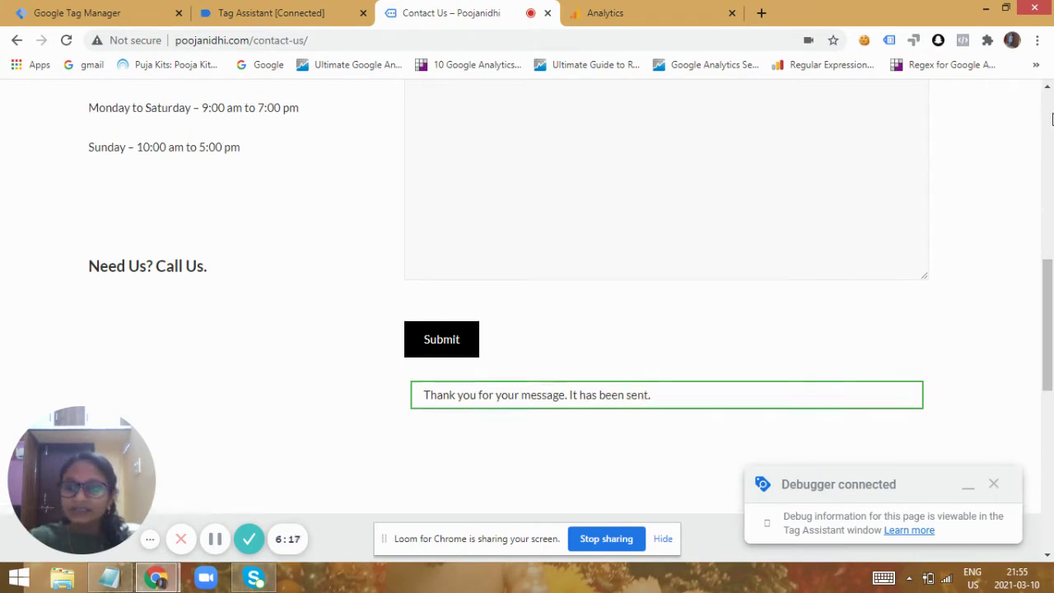
Inspect the Form Submit event in Tag Assistant to see which tags fired on the contact form submission.
scroll(1033, 157, "up", 8)
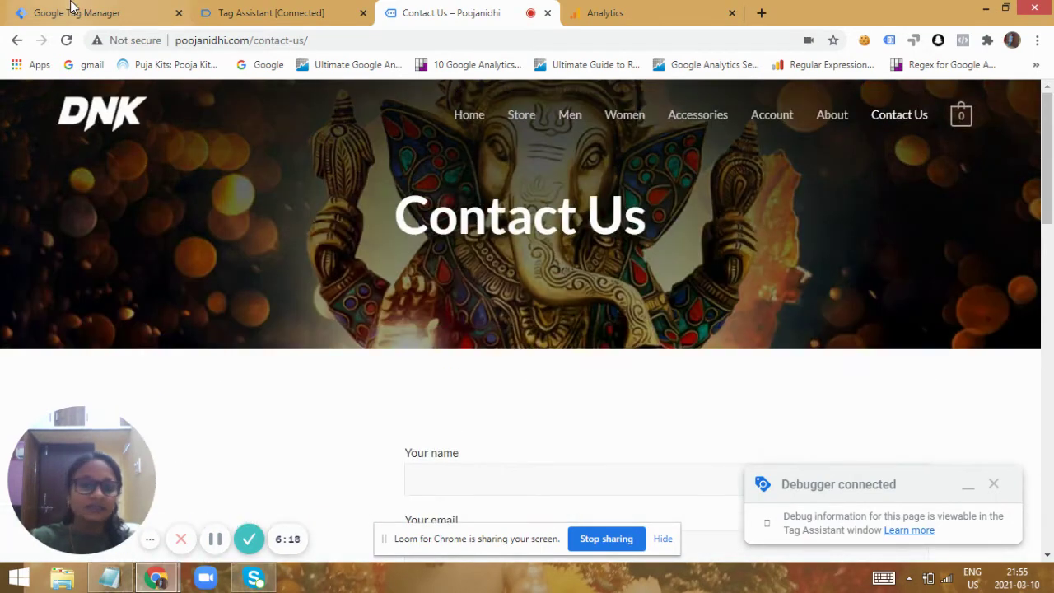
left_click(279, 11)
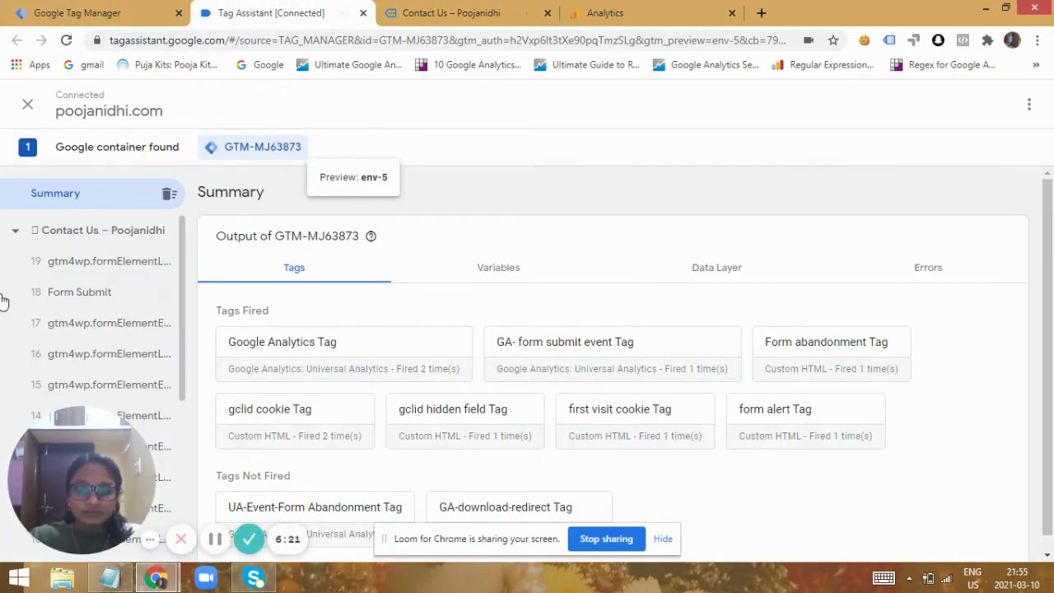
scroll(165, 284, "down", 1)
left_click(146, 285)
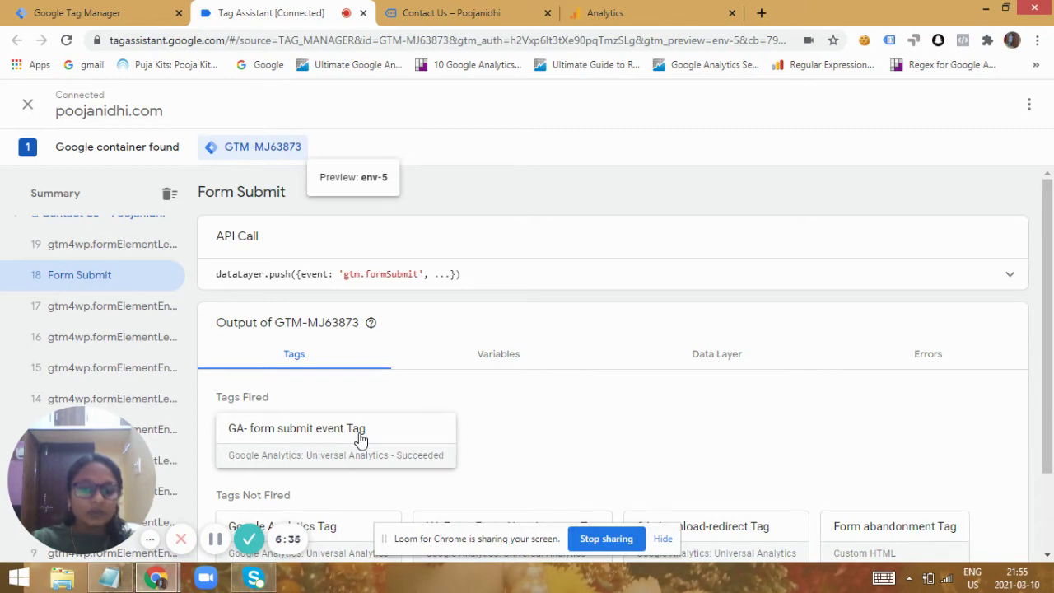
Open the user-defined variable CJS-time to conversion in Google Tag Manager and expand its Custom JavaScript code to the larger editor.
left_click(74, 13)
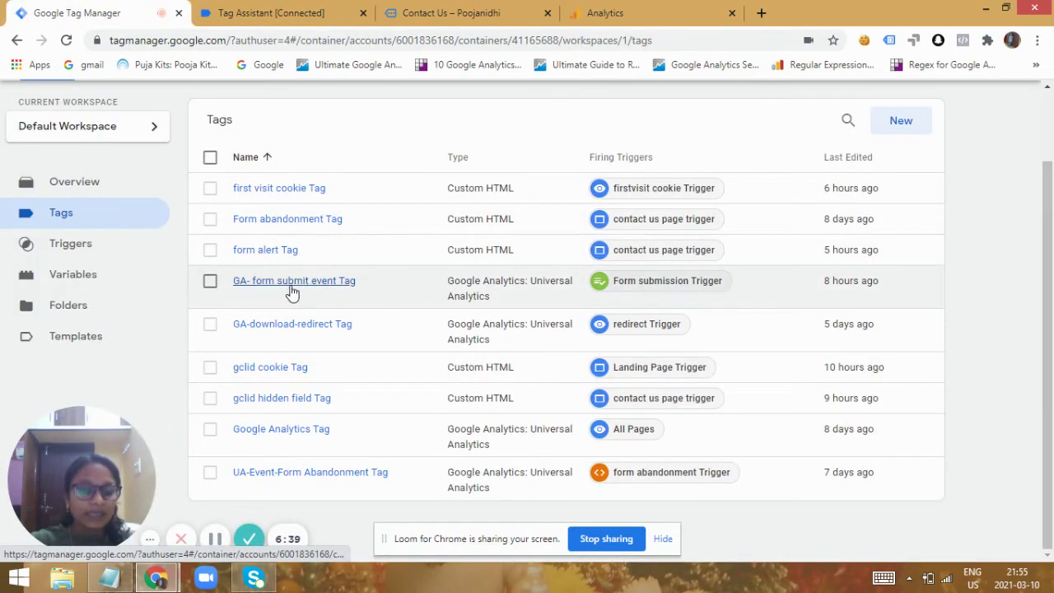
left_click(110, 285)
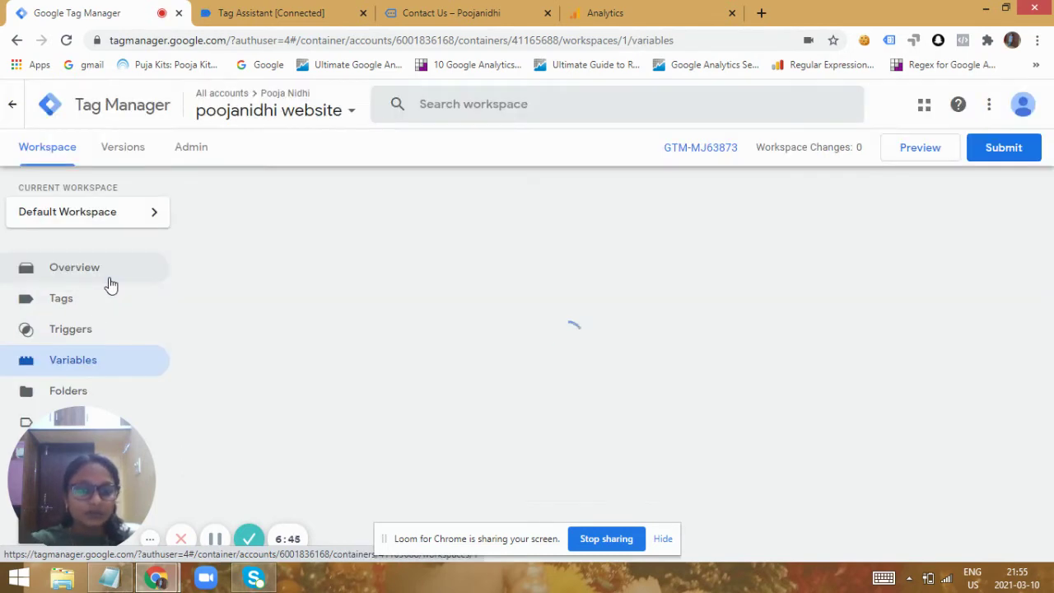
left_click_drag(1050, 229, 1044, 517)
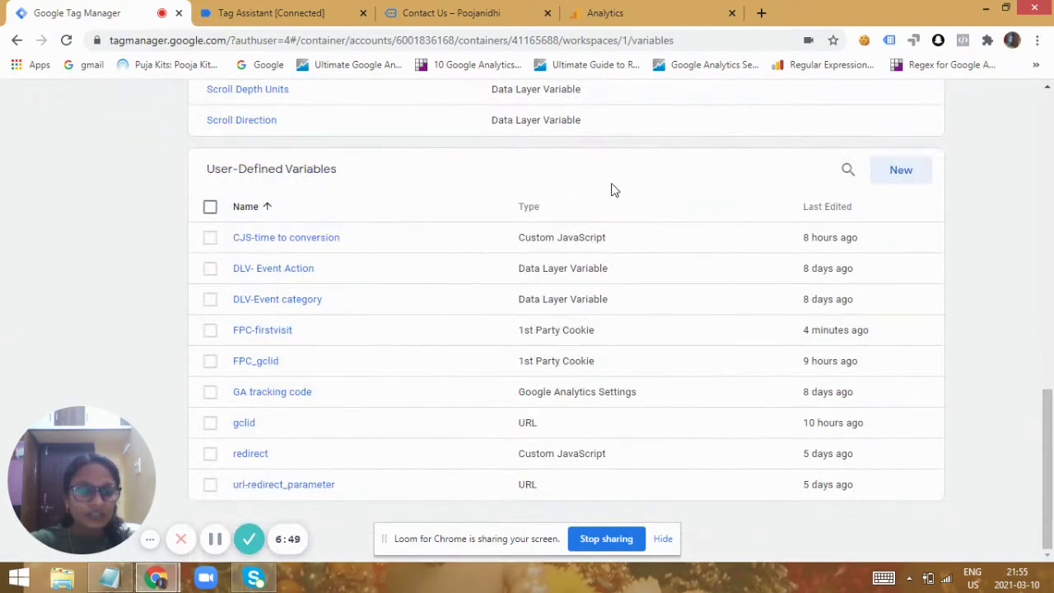
left_click(295, 246)
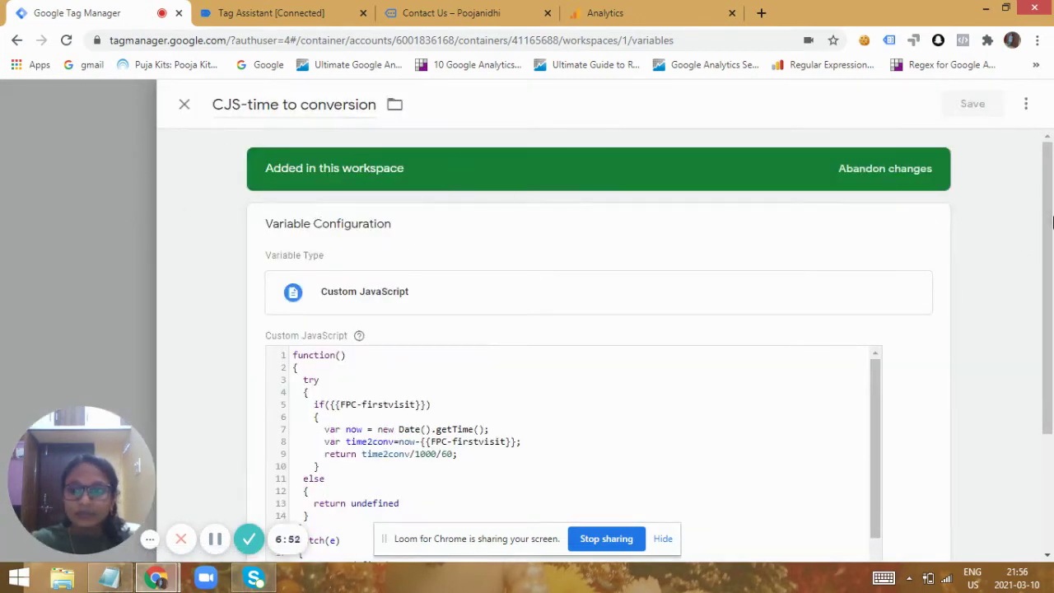
scroll(739, 359, "down", 2)
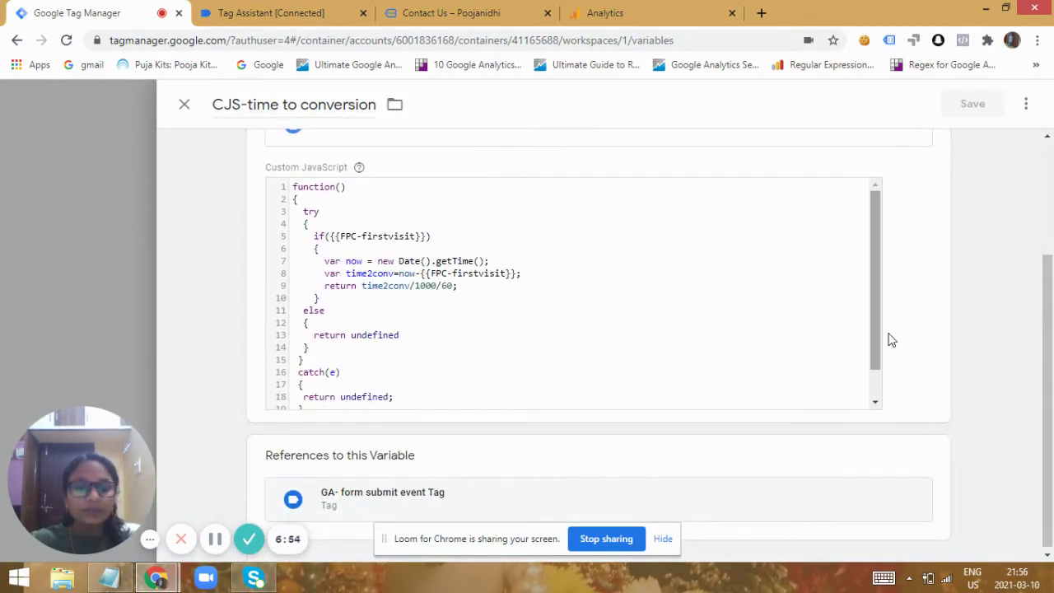
left_click_drag(861, 329, 872, 351)
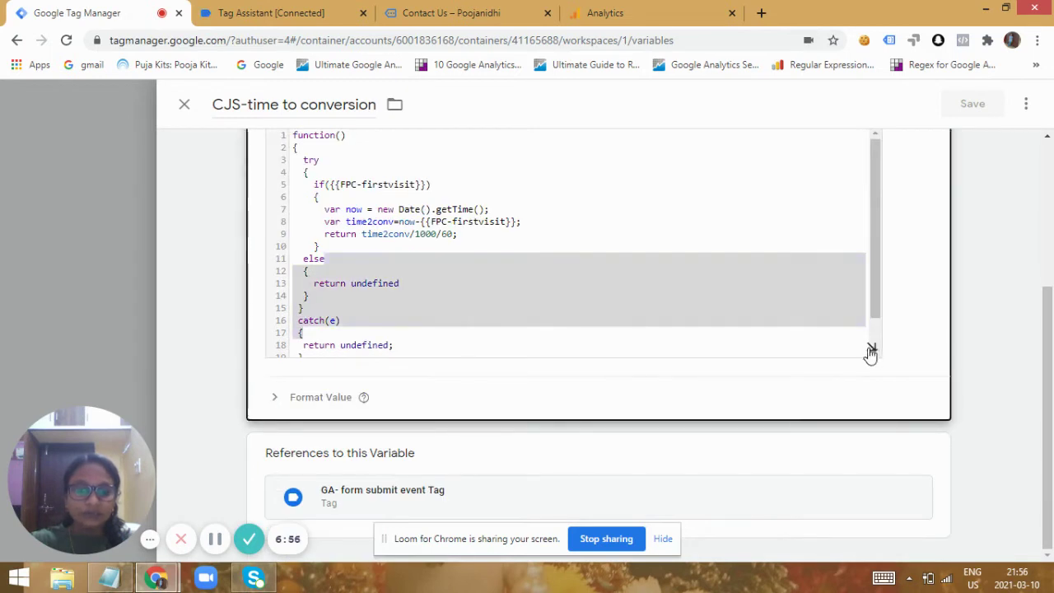
left_click(873, 351)
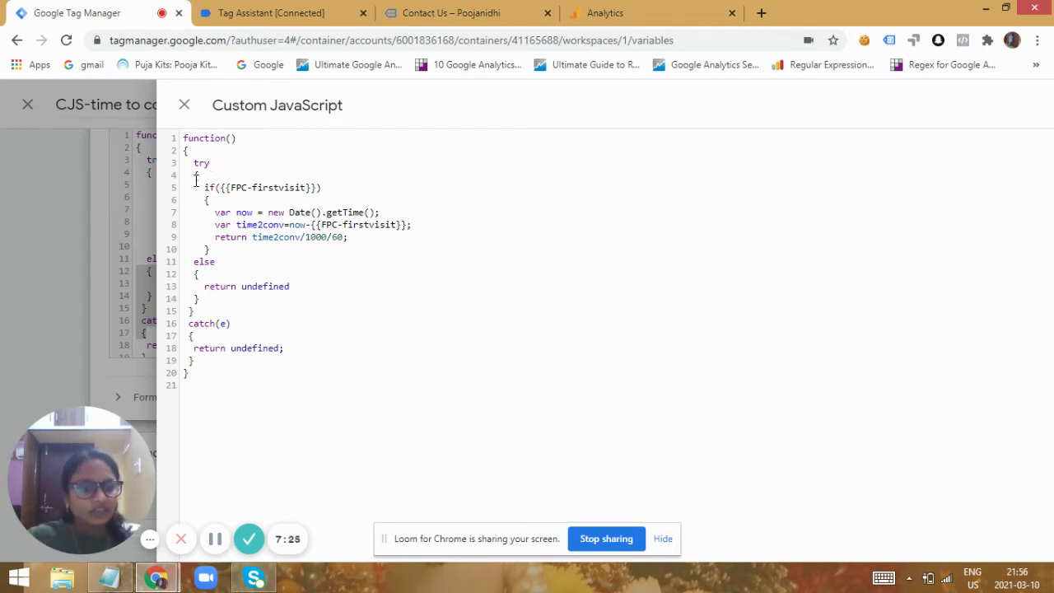
Examine the script's try and catch blocks, the if/else branches and the FPC-firstvisit condition.
left_click_drag(205, 186, 237, 277)
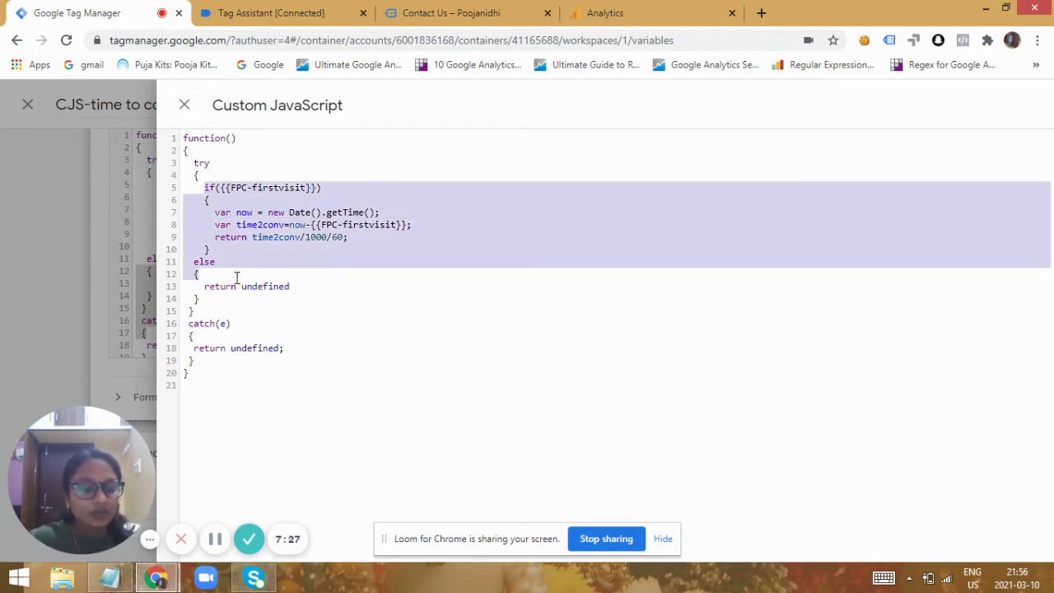
left_click(245, 323)
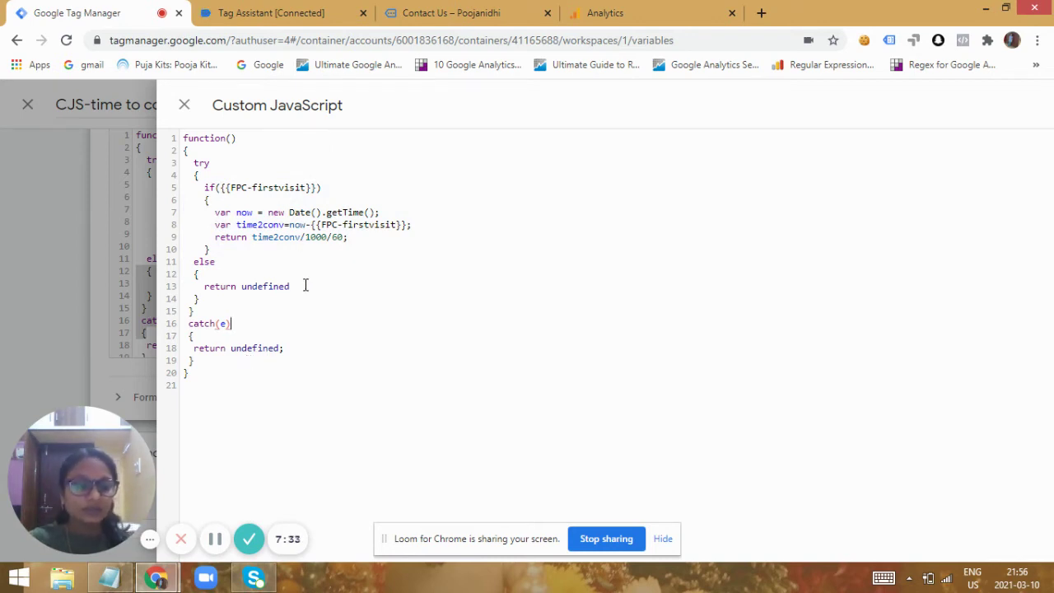
left_click(289, 351)
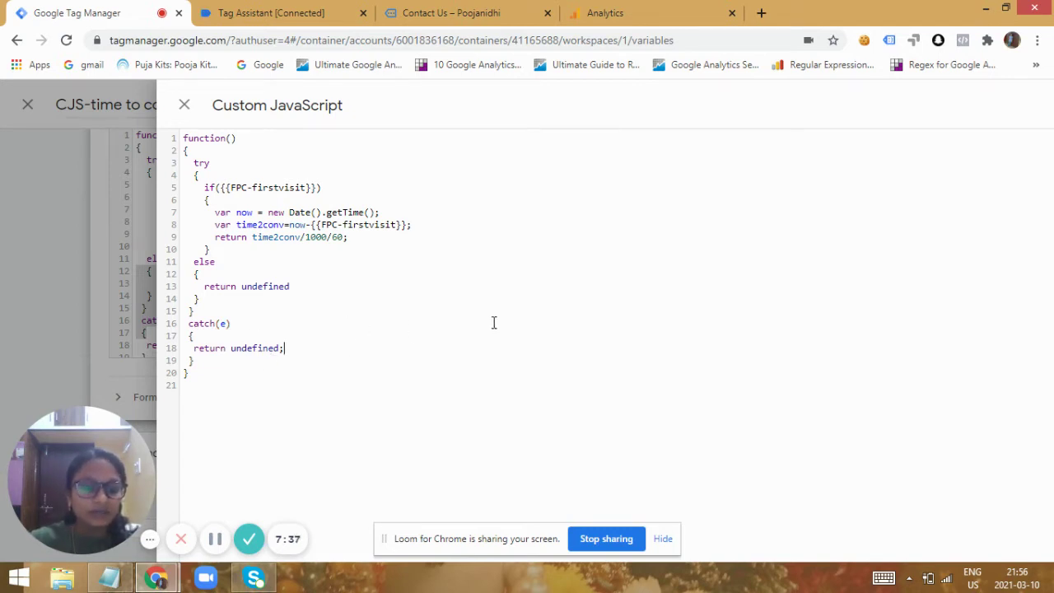
left_click(203, 187)
left_click(332, 186)
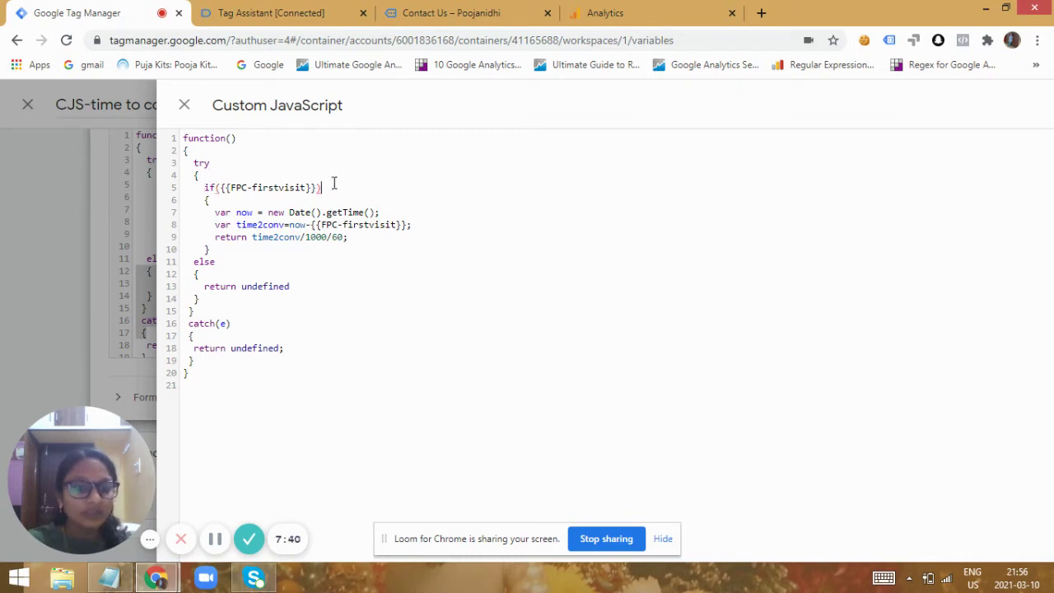
left_click(286, 188)
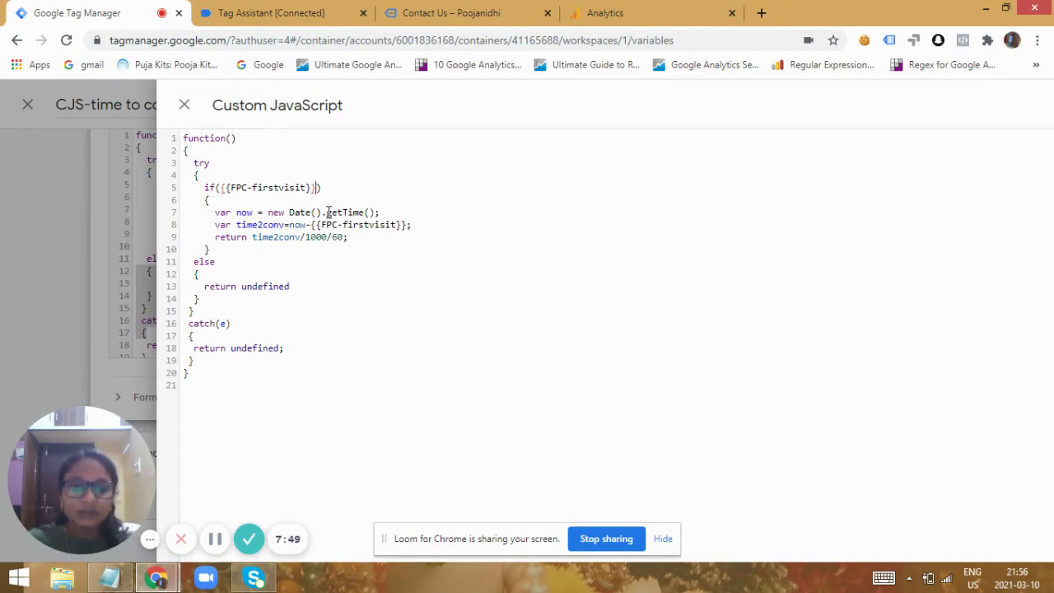
Examine the script lines that get the current time, subtract FPC-firstvisit and return time2conv/1000/60.
left_click(385, 212)
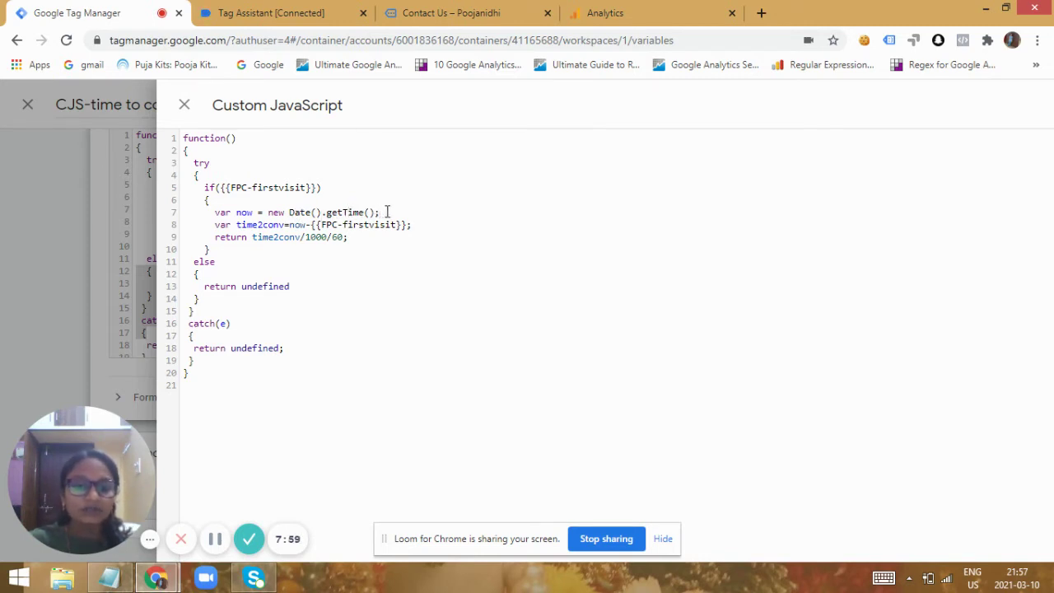
left_click(416, 226)
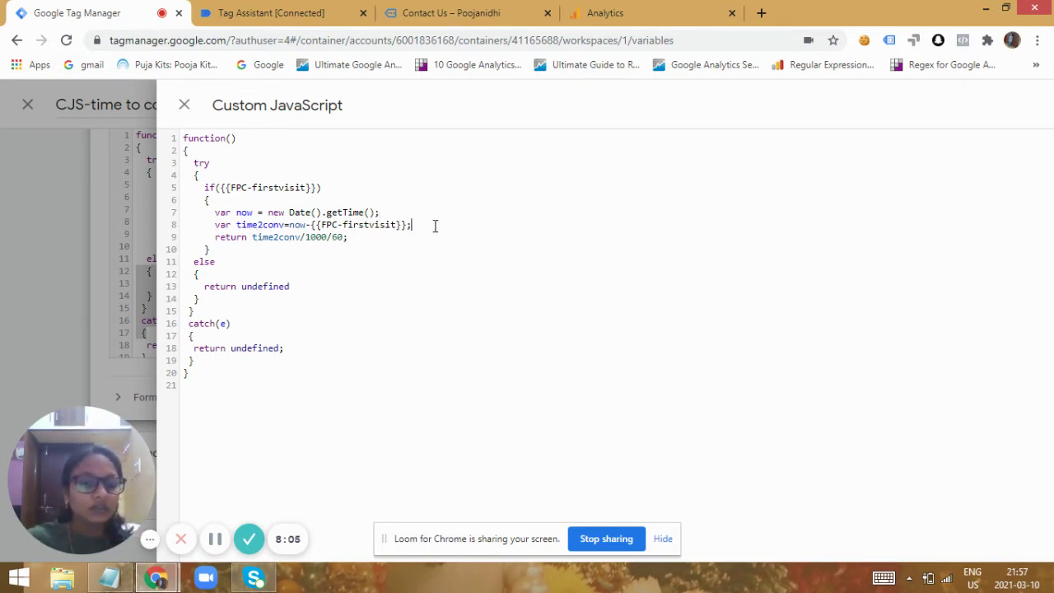
left_click(301, 224)
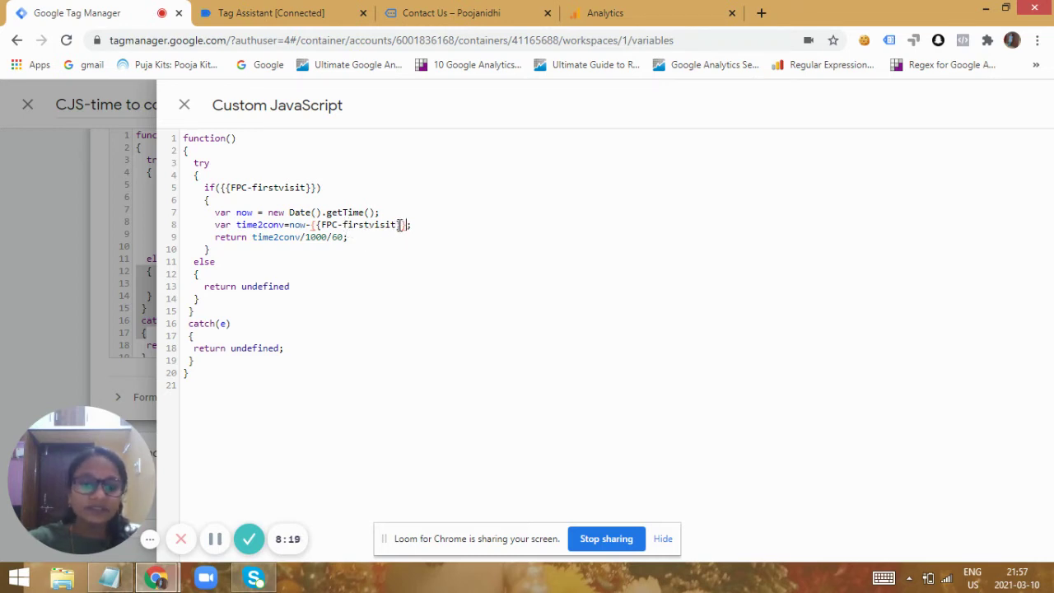
left_click(376, 240)
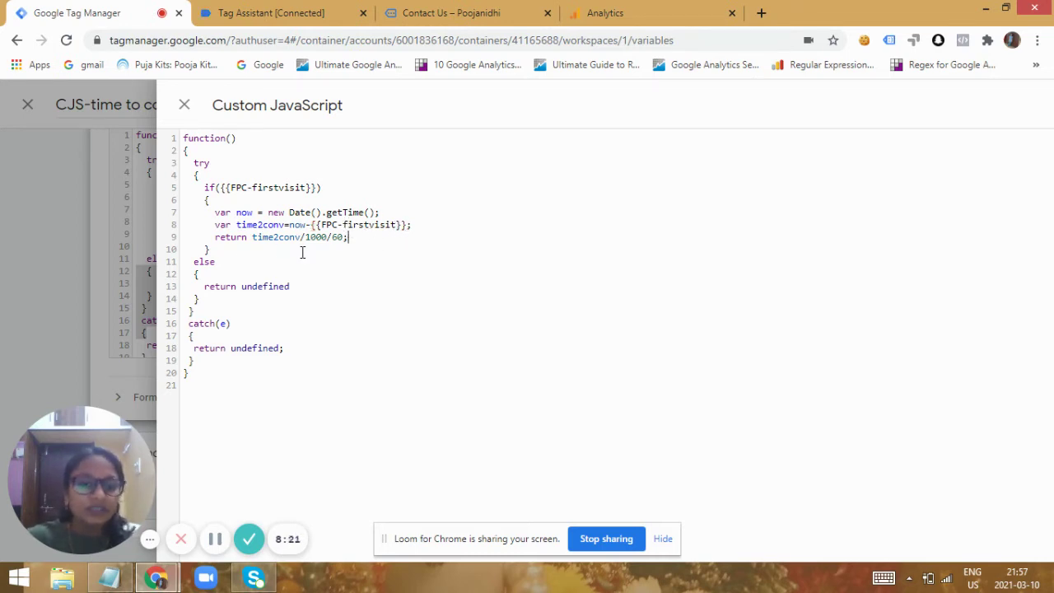
left_click_drag(252, 238, 305, 238)
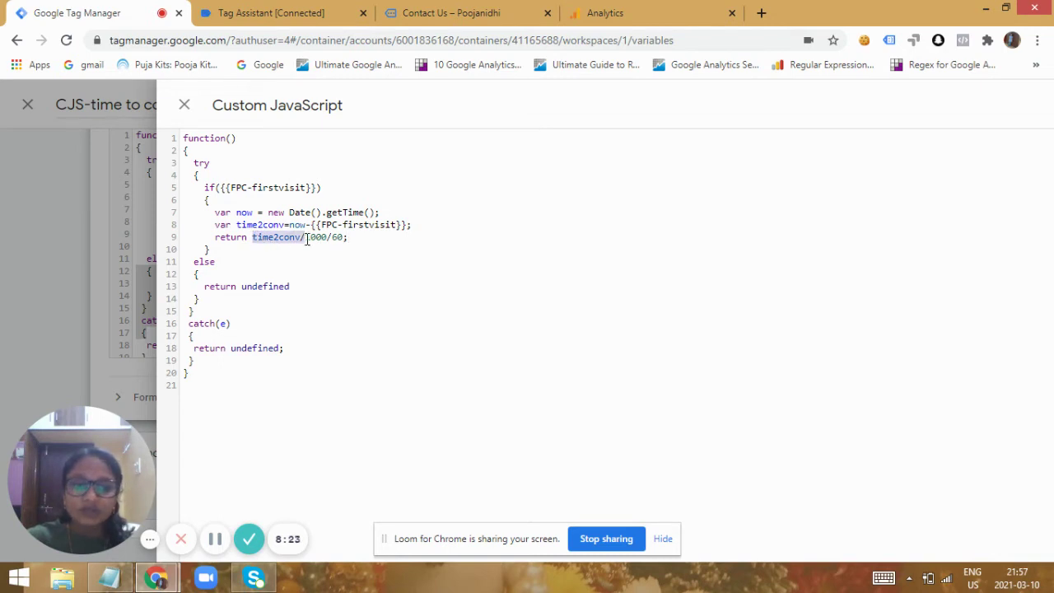
left_click(359, 236)
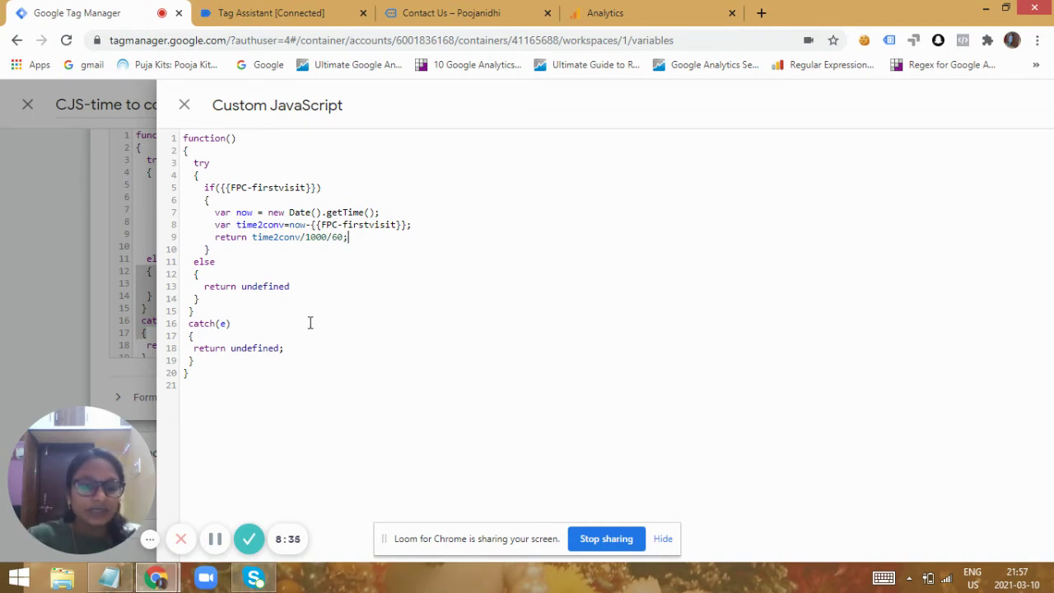
Close the expanded script editor and the CJS-time to conversion variable, returning to the variables list.
left_click(185, 107)
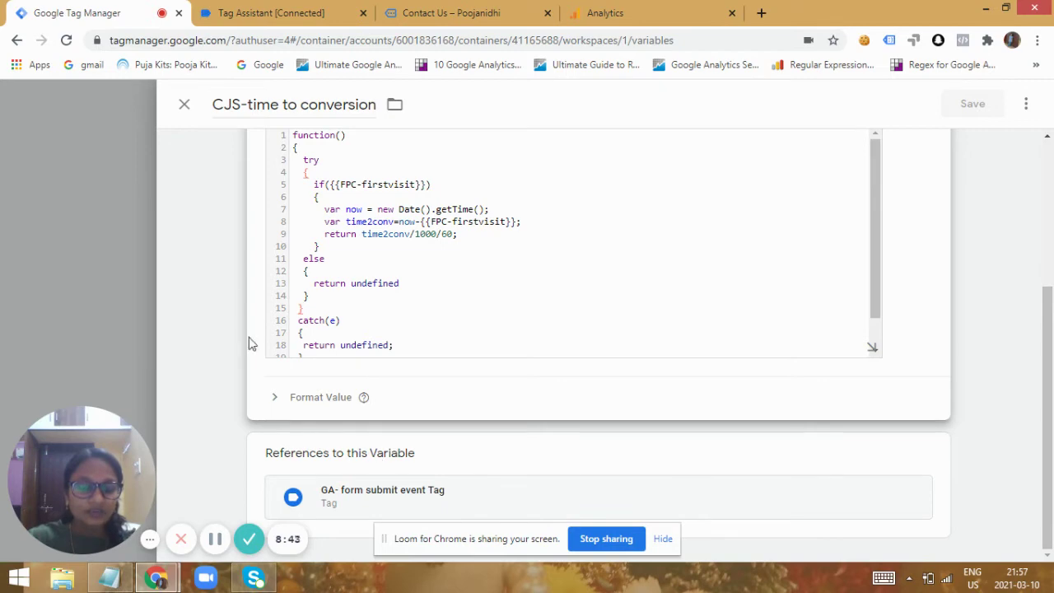
left_click(186, 106)
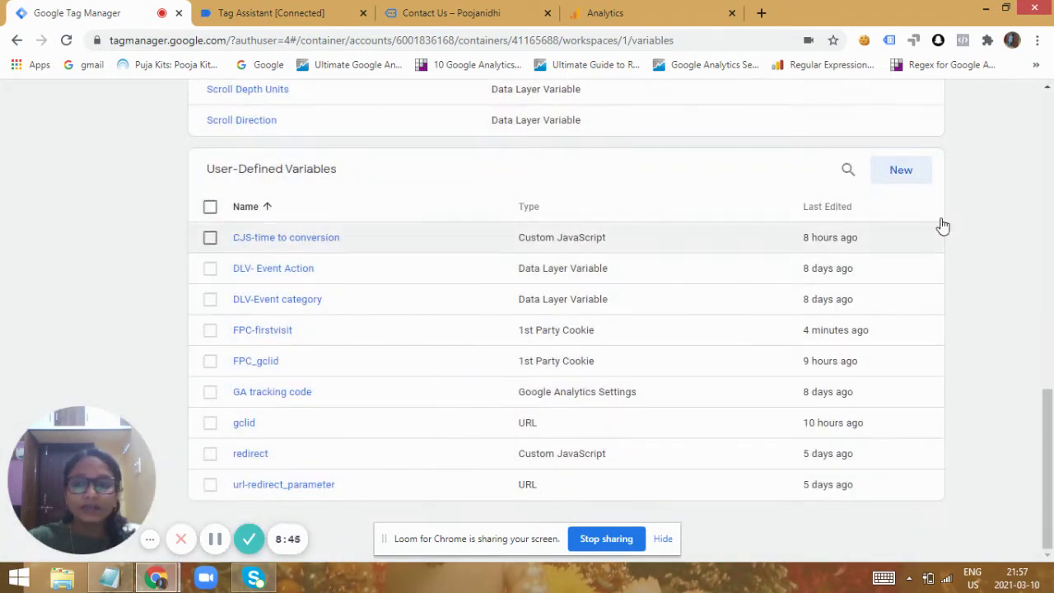
scroll(1051, 140, "up", 15)
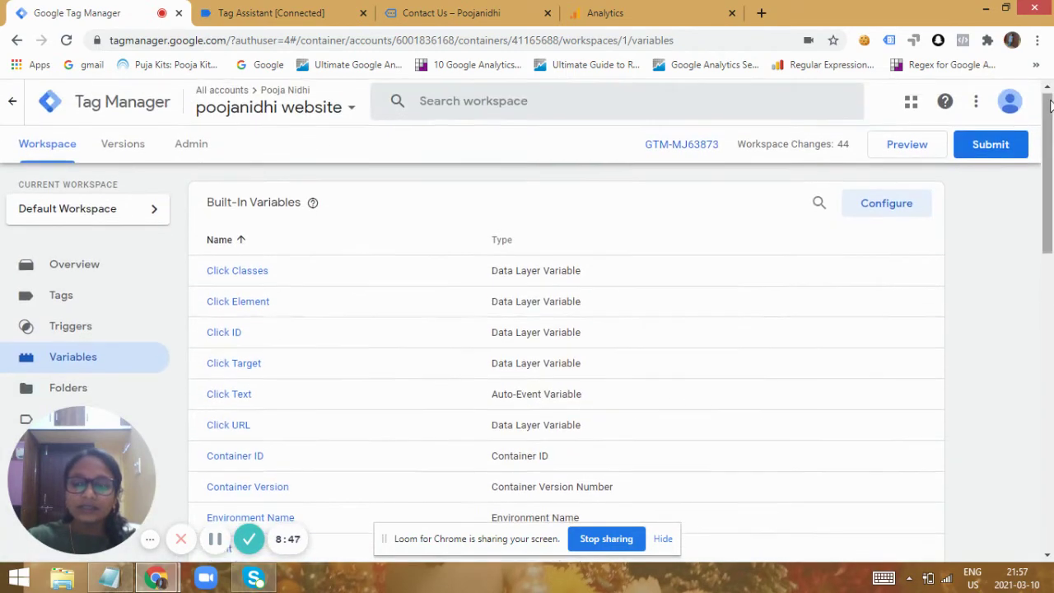
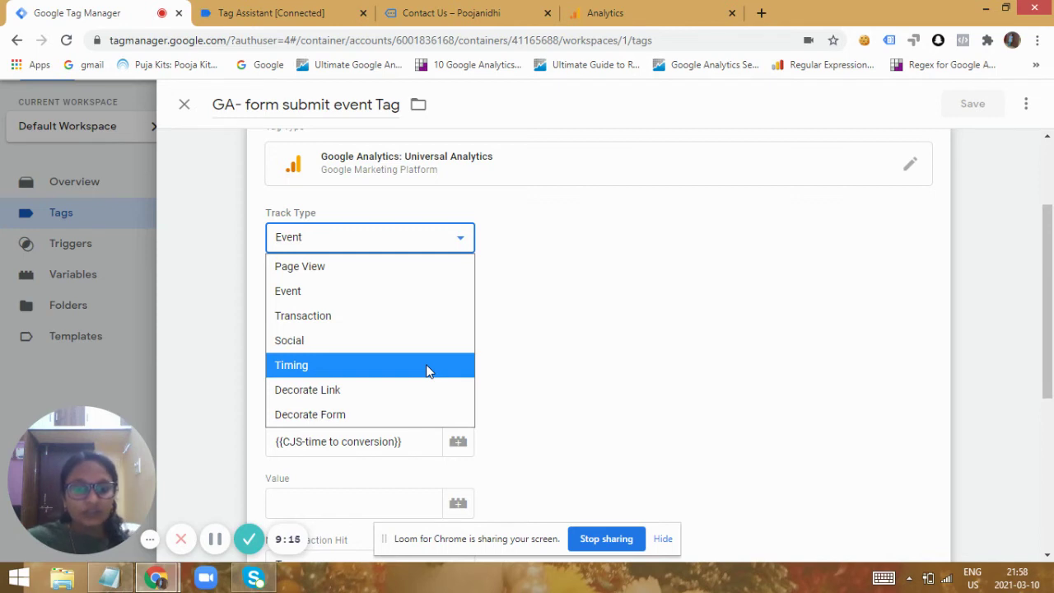
Review the Event track type, category and action of the GA- form submit event Tag, comparing them with the website's contact form.
left_click(354, 292)
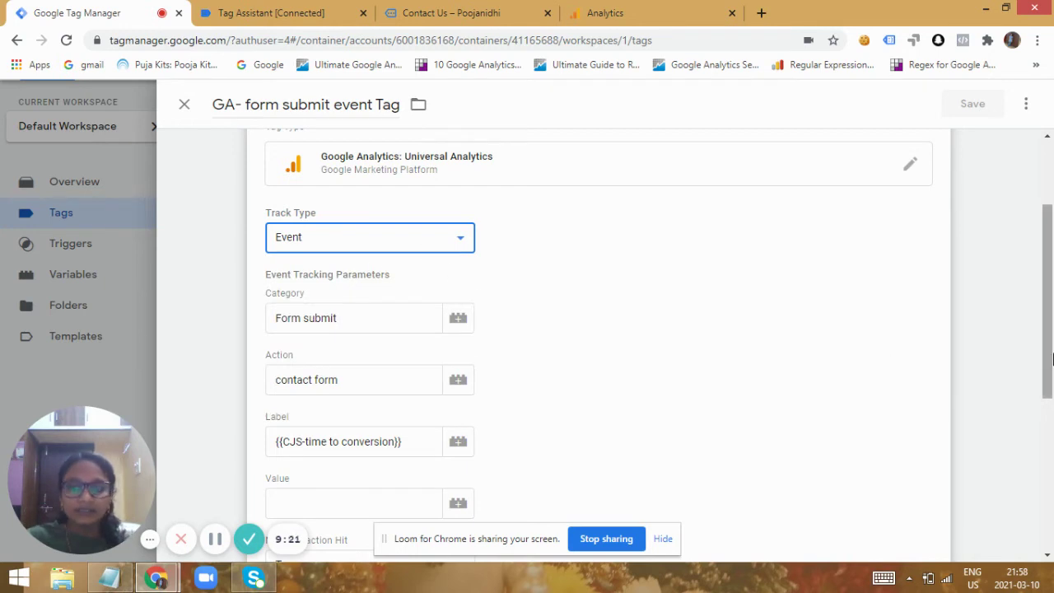
left_click_drag(1049, 336, 1049, 402)
left_click(360, 165)
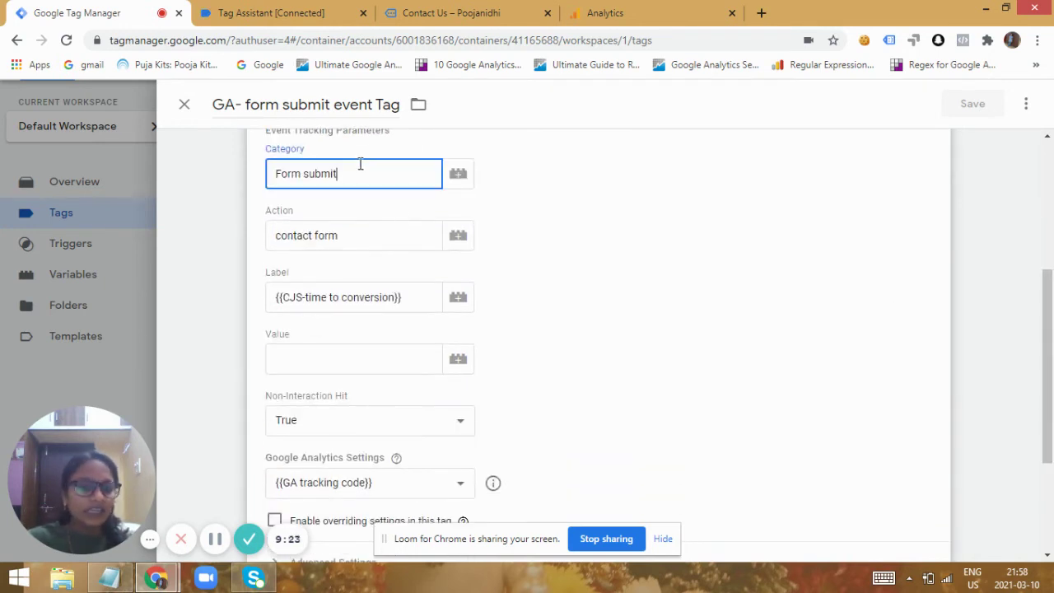
left_click(359, 235)
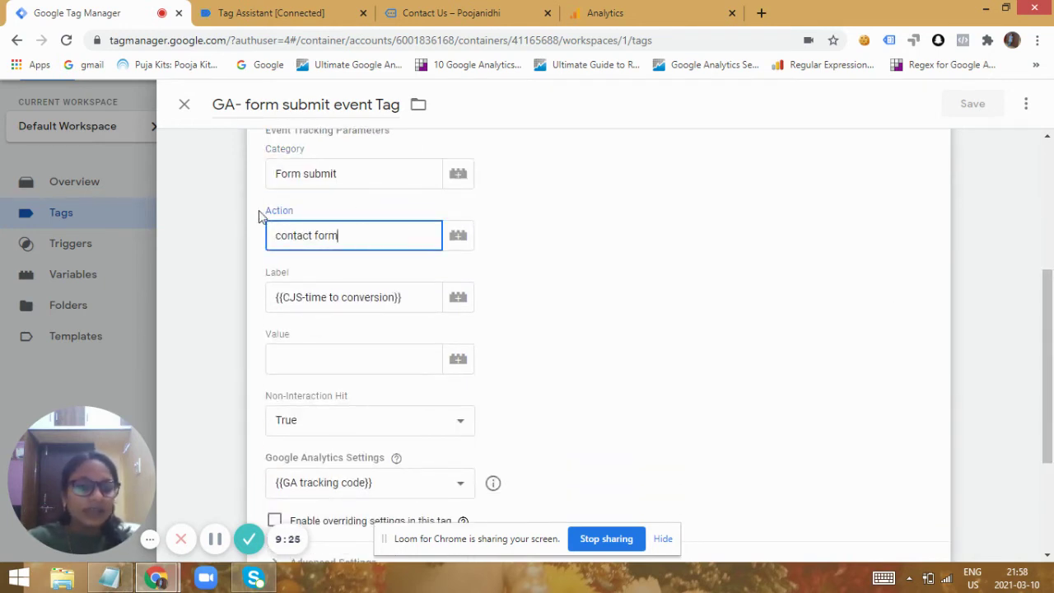
left_click(451, 13)
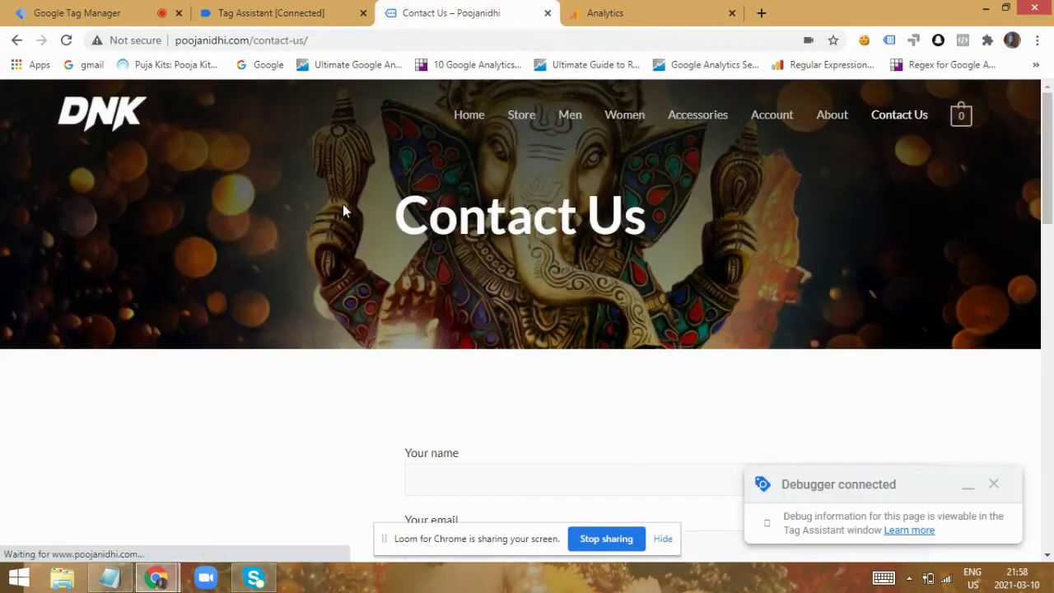
scroll(1042, 191, "down", 2)
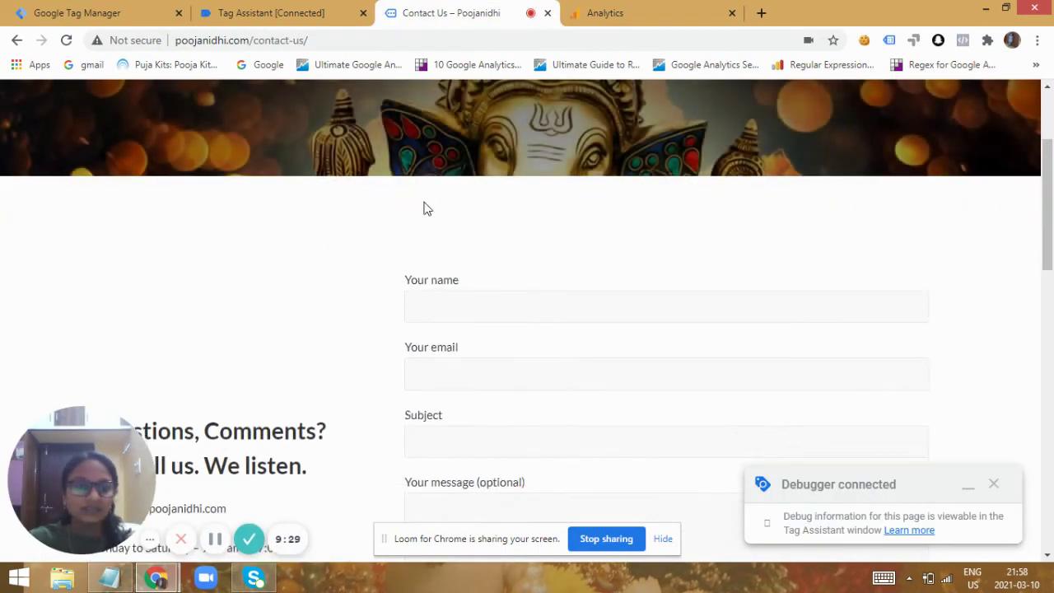
left_click(72, 10)
Review the tag's {{CJS-time to conversion}} label and keep Non-Interaction Hit set to True.
left_click(409, 297)
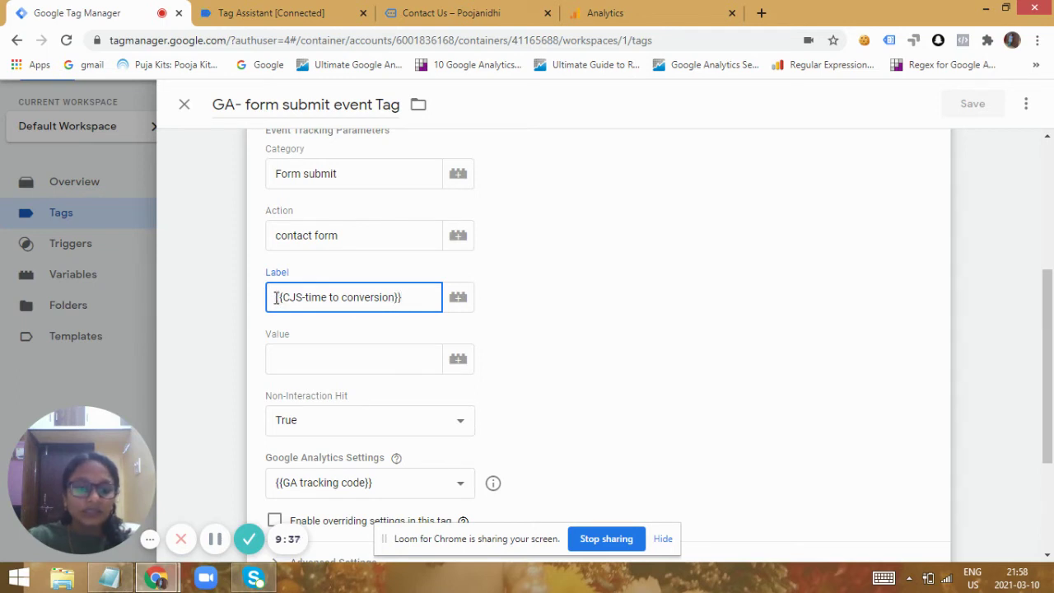
left_click_drag(275, 298, 400, 329)
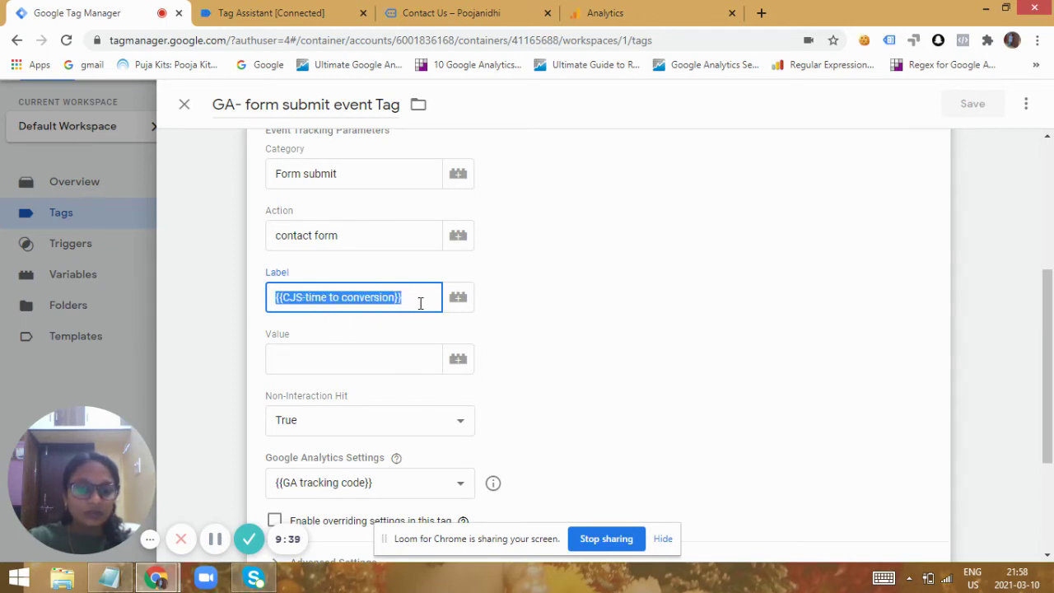
left_click(698, 308)
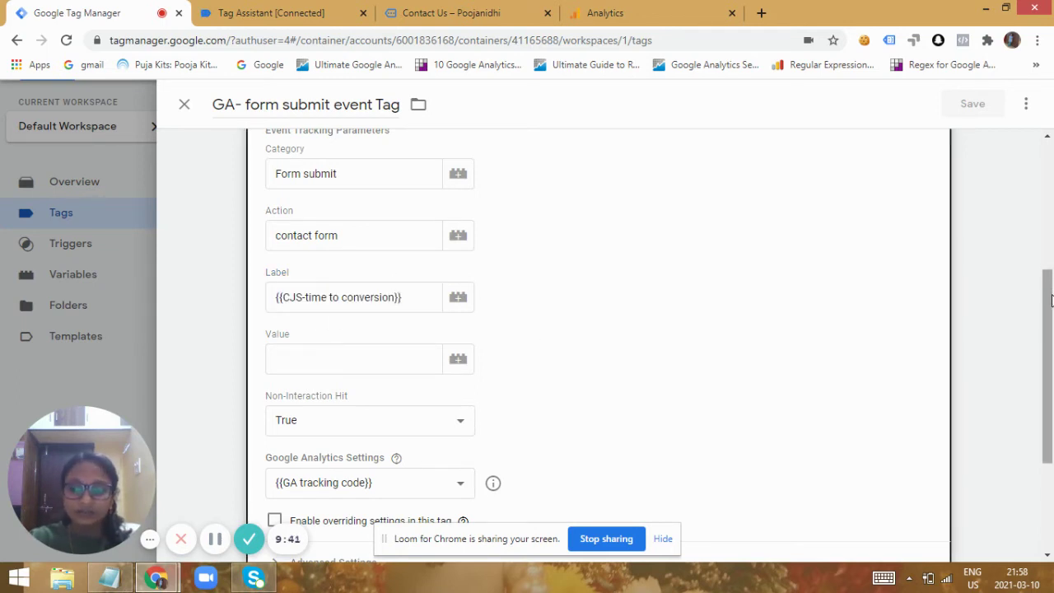
scroll(378, 274, "down", 2)
left_click(461, 236)
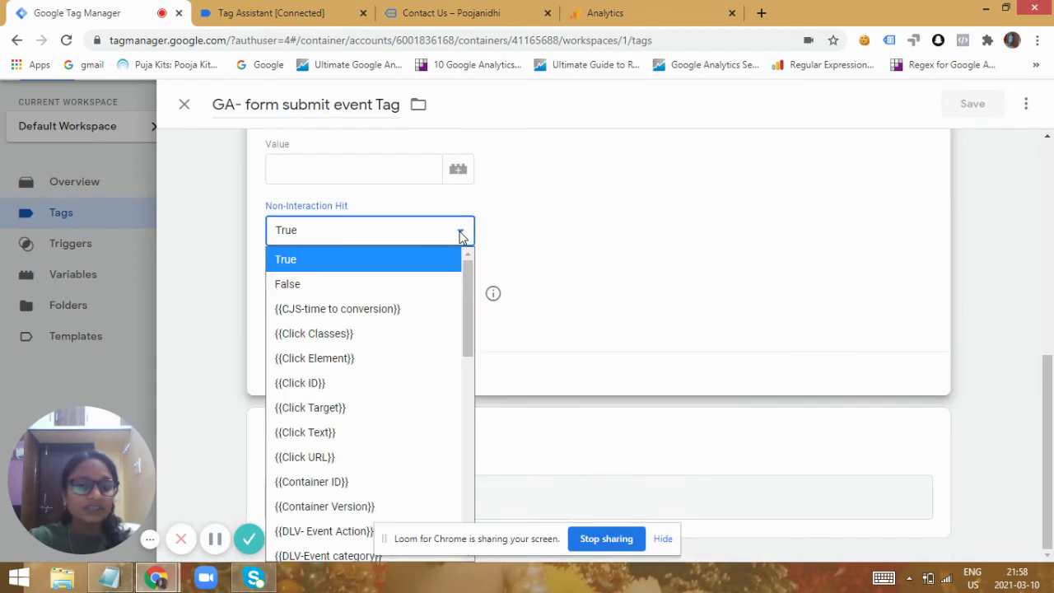
left_click(428, 260)
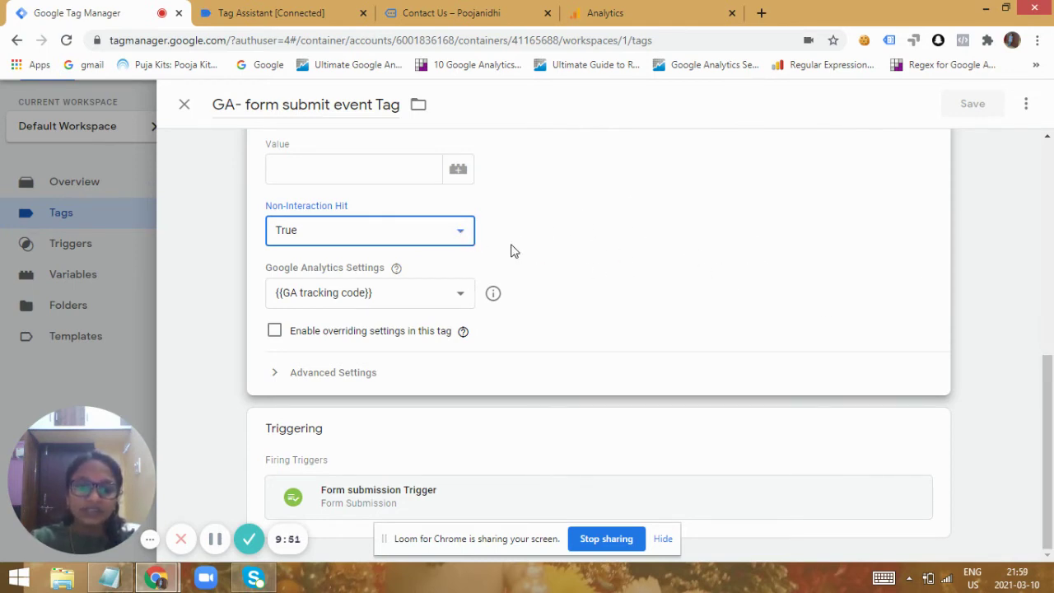
Inspect the Form submission Trigger attached to the tag, and close both the trigger and the tag.
left_click(461, 509)
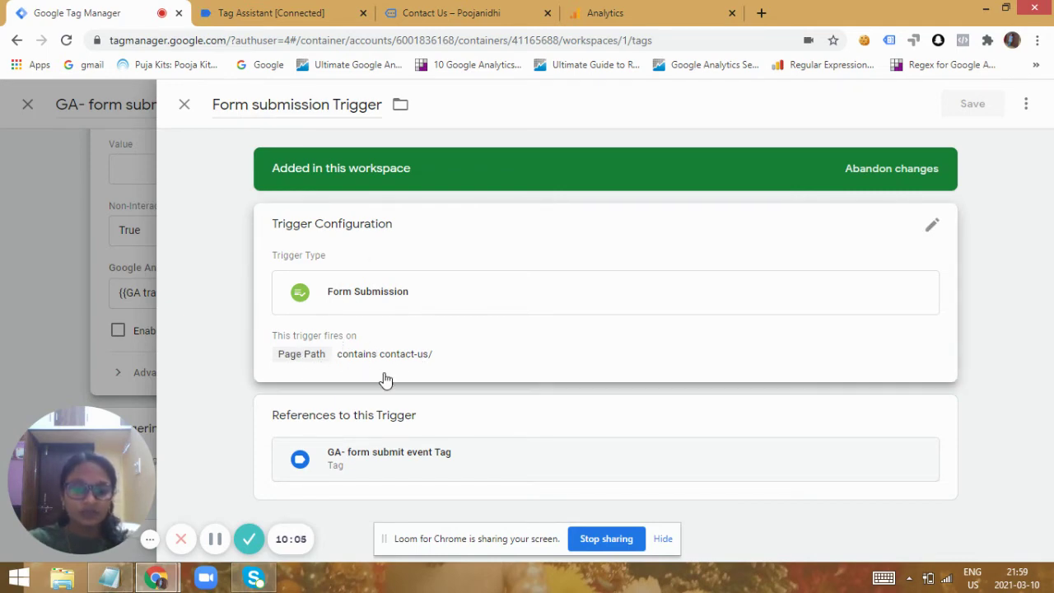
left_click(184, 106)
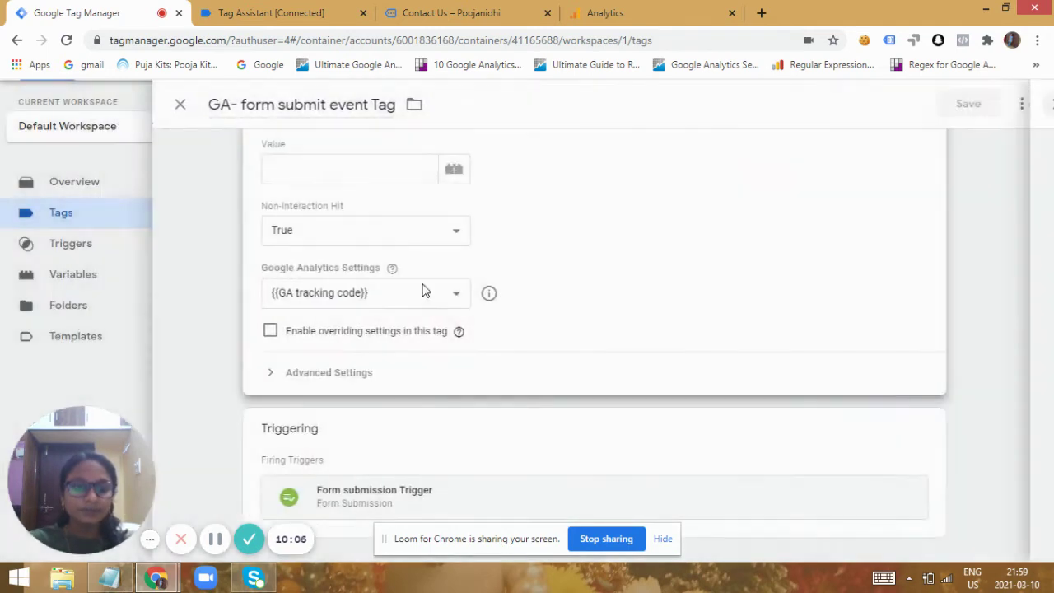
left_click(179, 103)
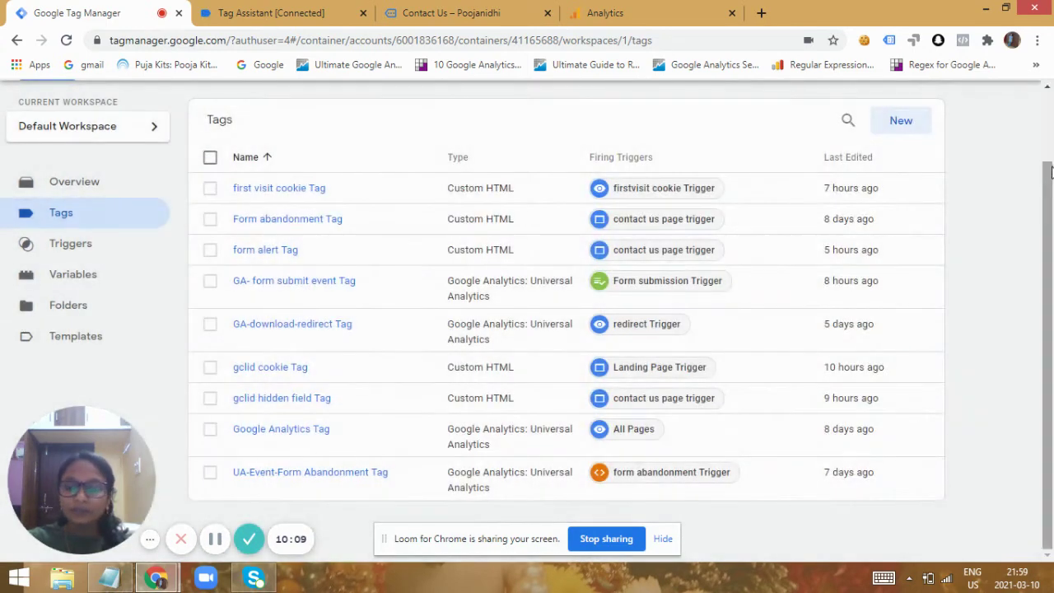
scroll(1045, 165, "up", 1)
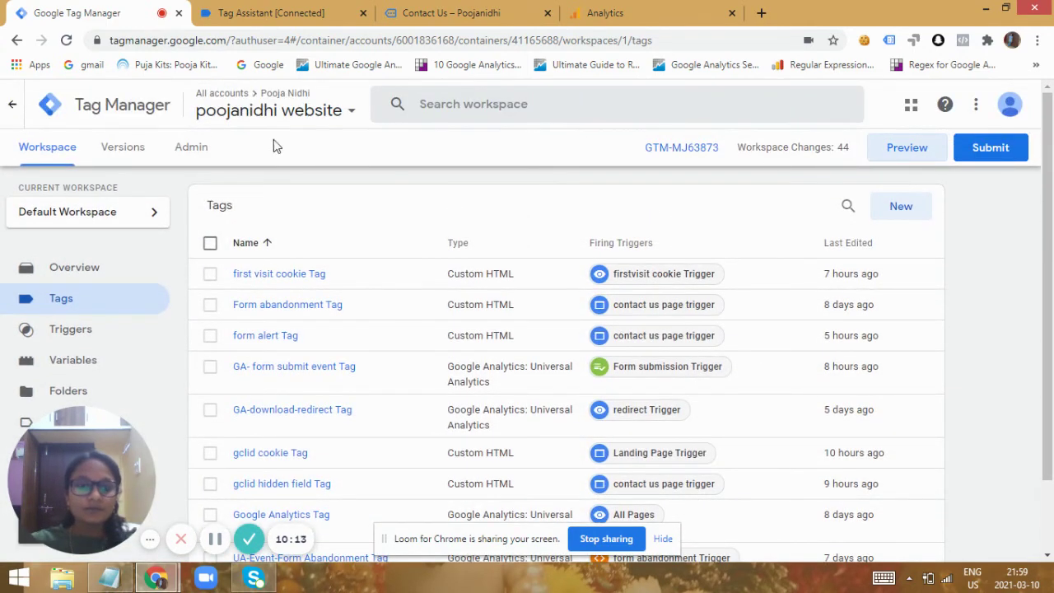
left_click(289, 12)
left_click(507, 12)
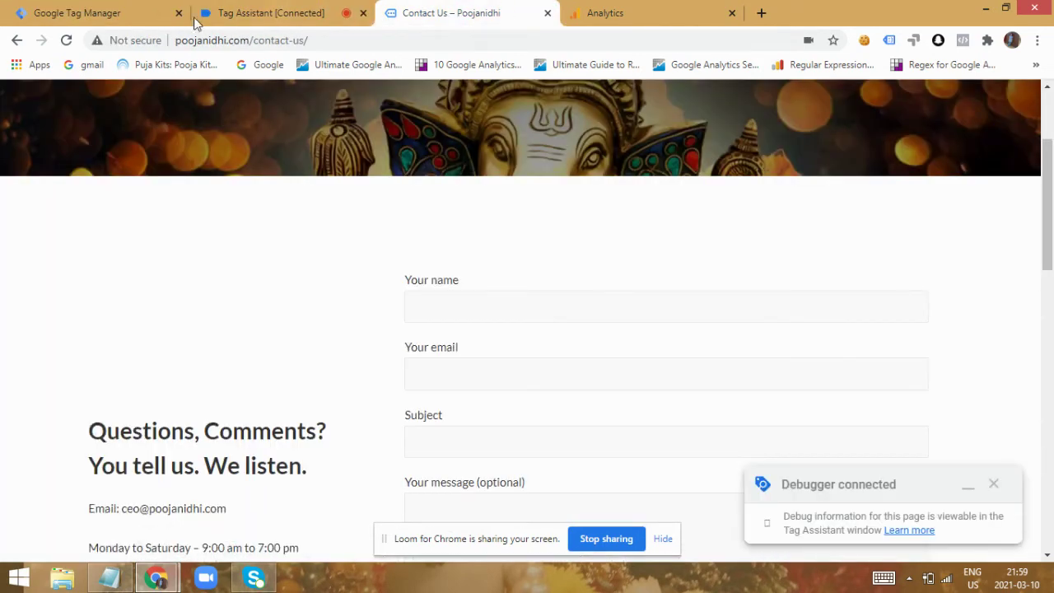
scroll(863, 106, "up", 2)
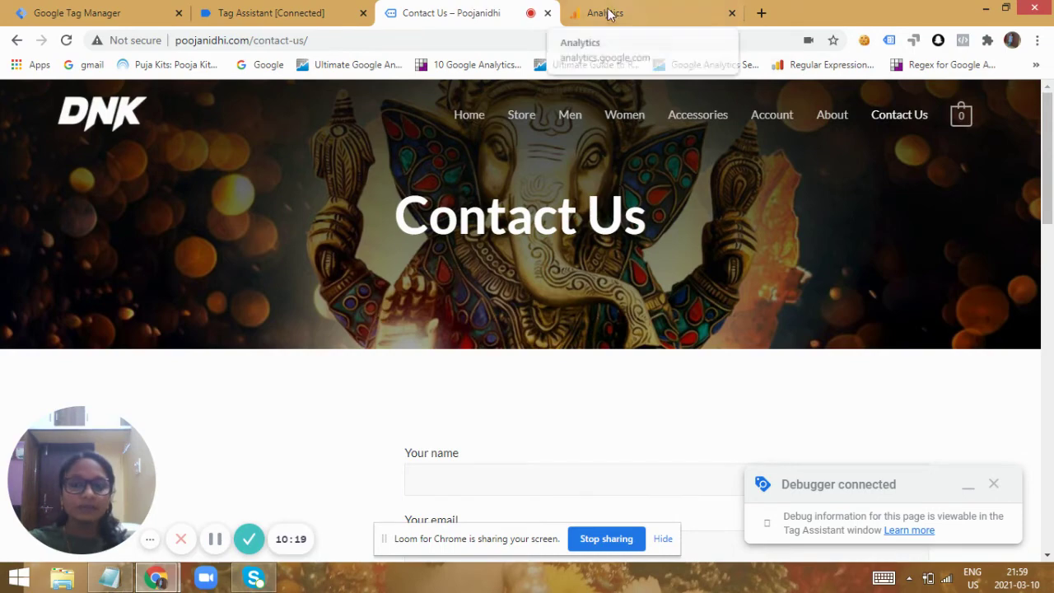
left_click(236, 8)
left_click(91, 12)
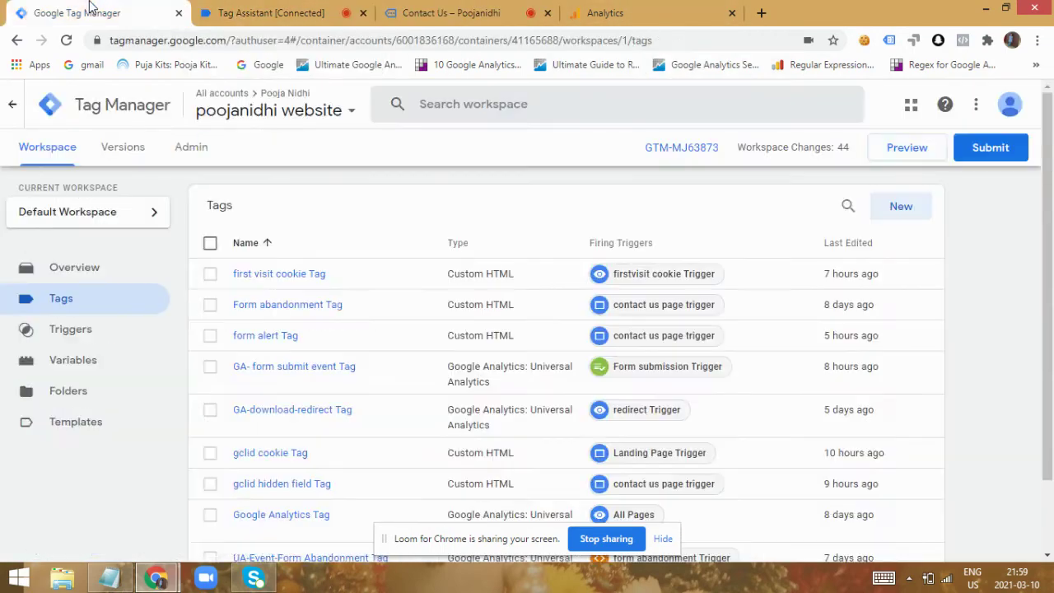
left_click(283, 14)
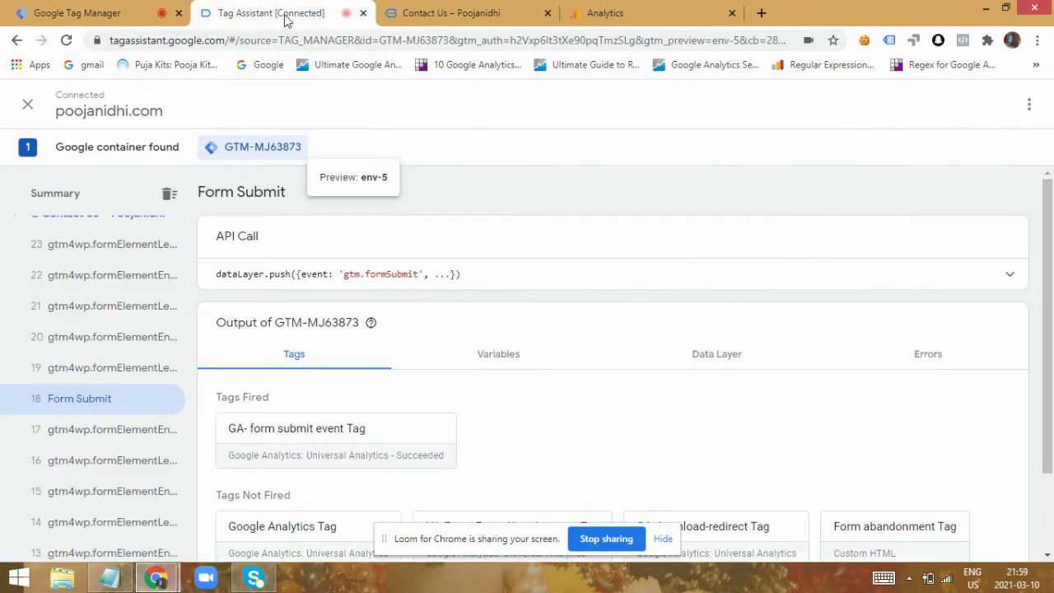
left_click(65, 40)
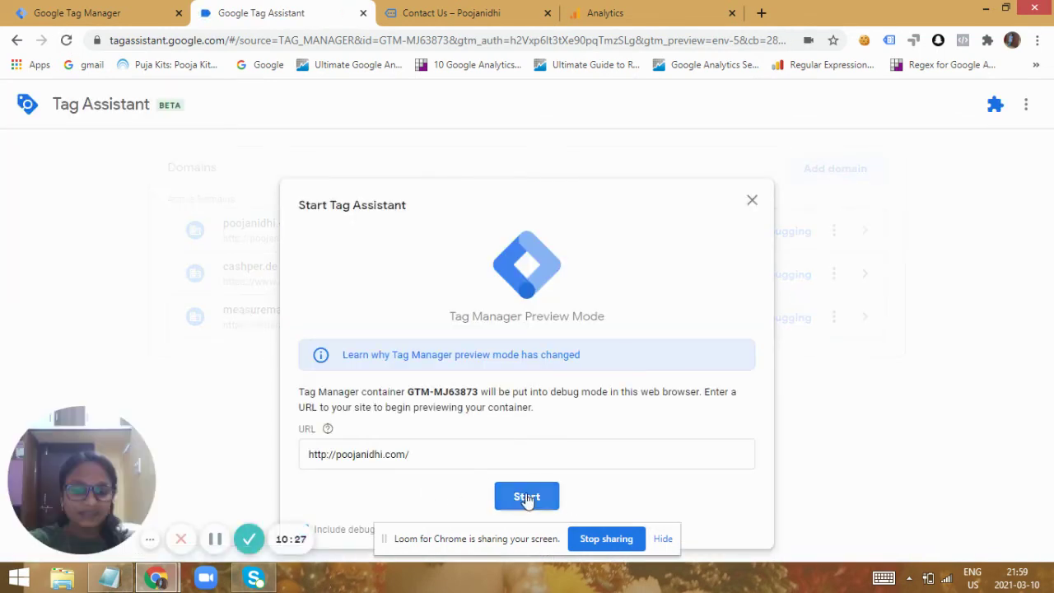
left_click(527, 497)
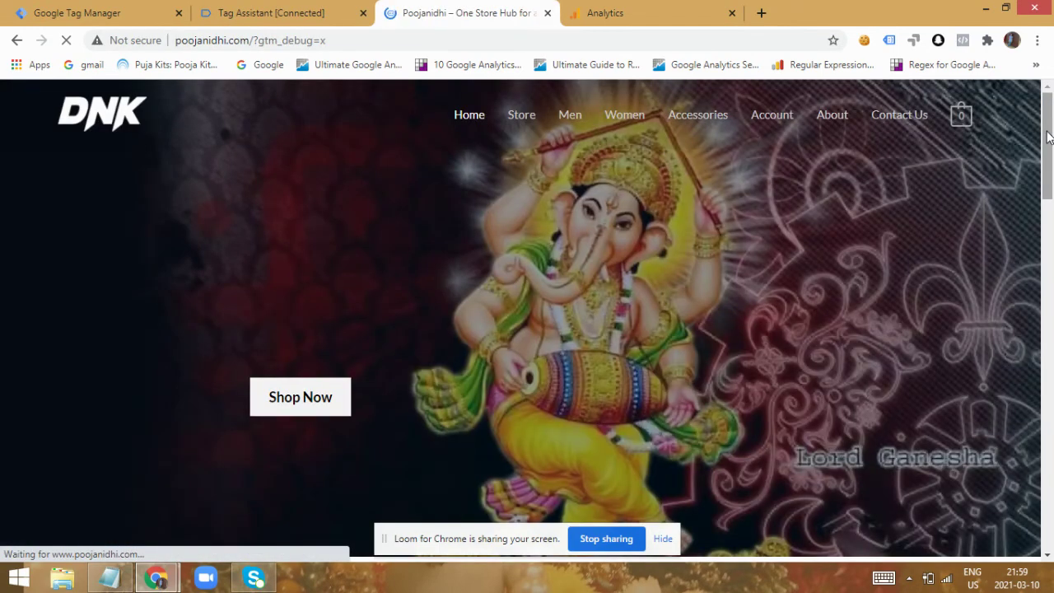
Open the Contact Us page and fill in the contact form's name and e-mail with the saved entries.
left_click(897, 123)
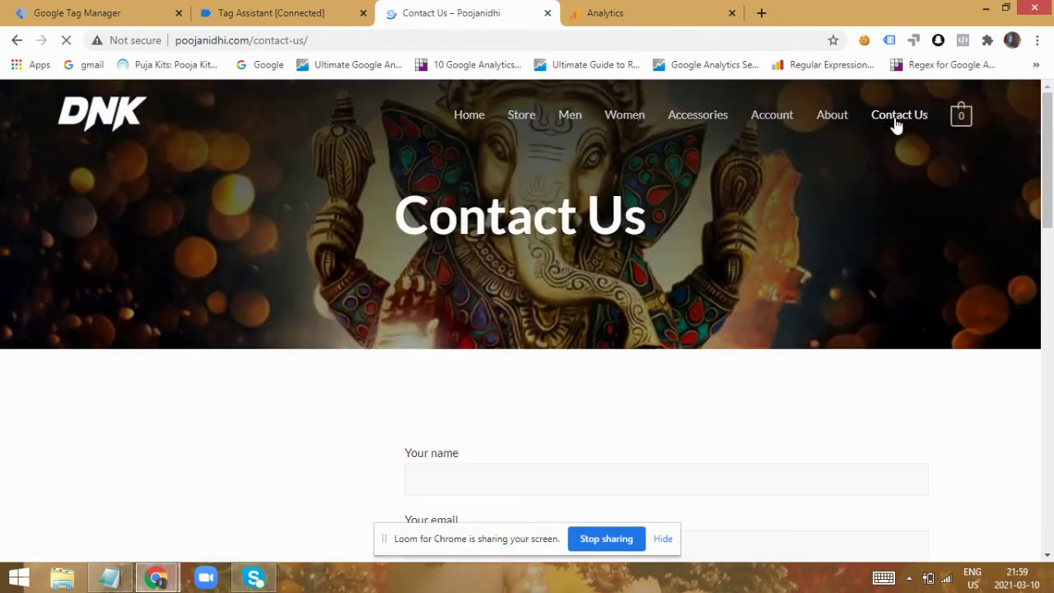
scroll(1039, 211, "down", 3)
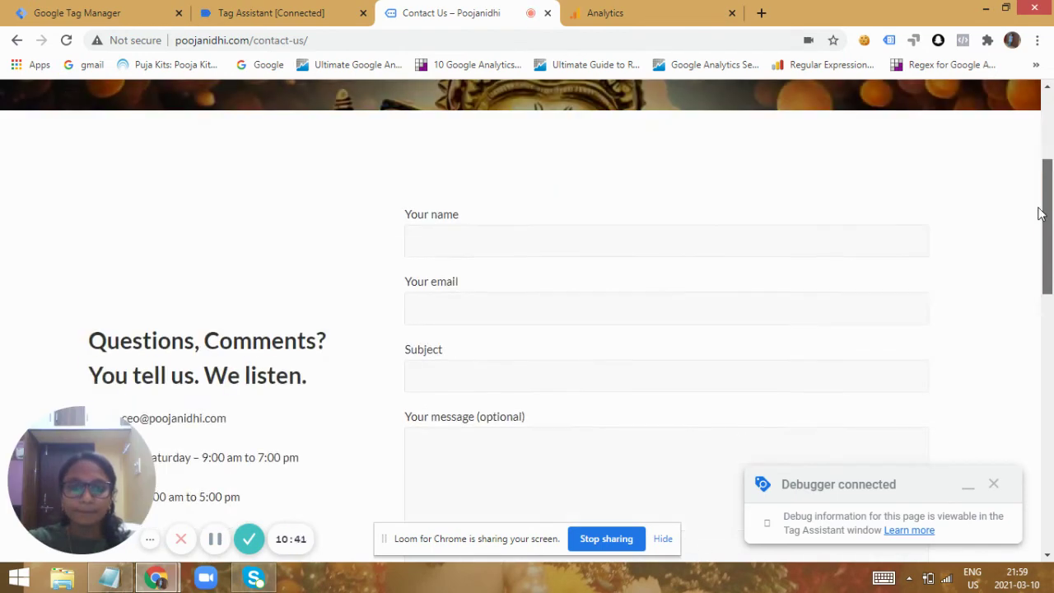
left_click(529, 242)
left_click(496, 275)
left_click(510, 309)
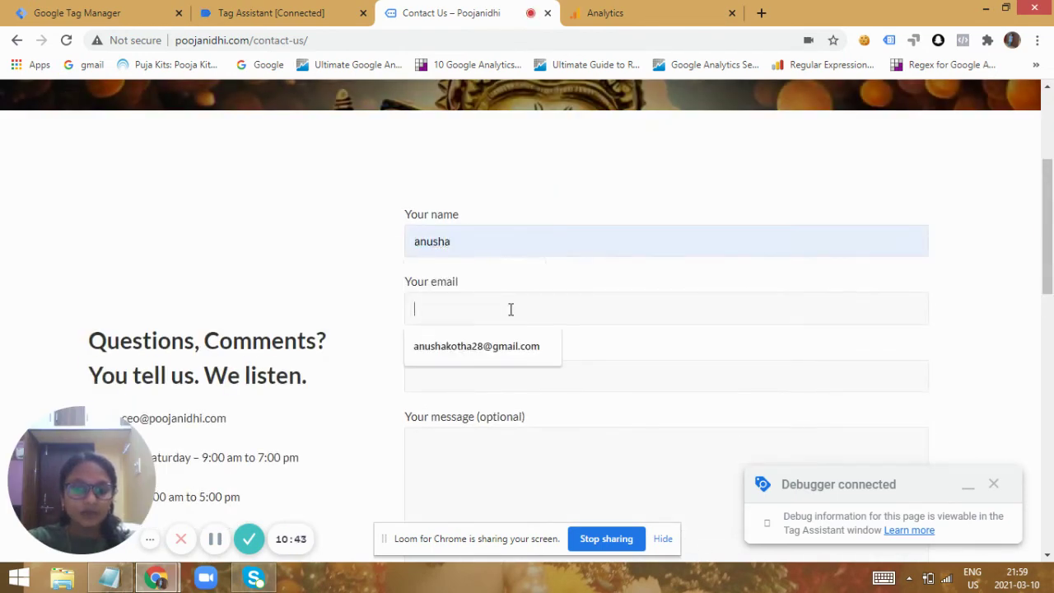
left_click(489, 369)
Enter the subject "ddsdf" and the message "rthtfhh" in the contact form, and submit it.
left_click(496, 376)
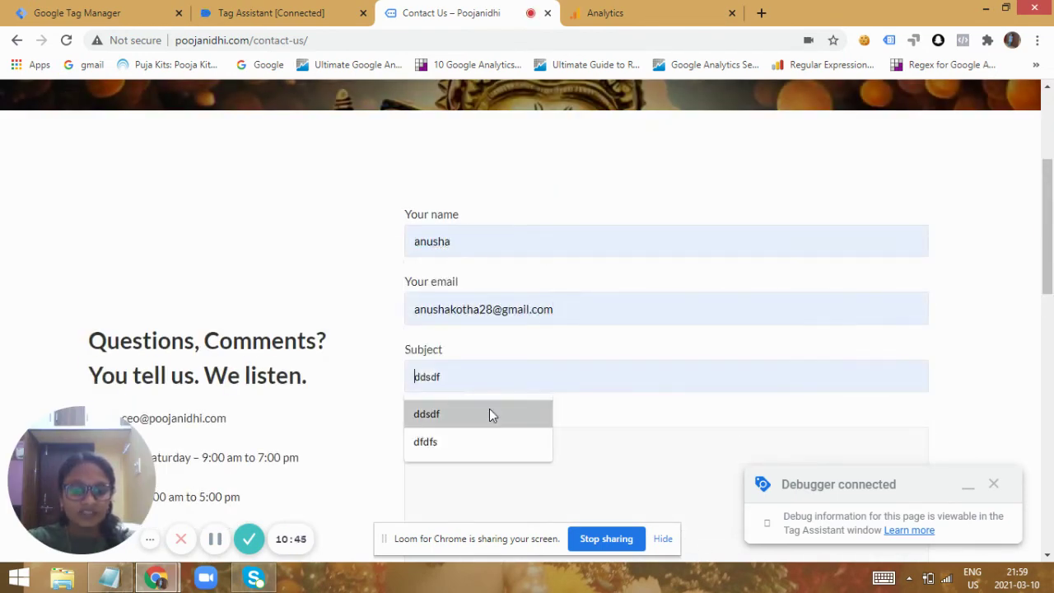
left_click(489, 408)
left_click(485, 446)
type("rthtfhh")
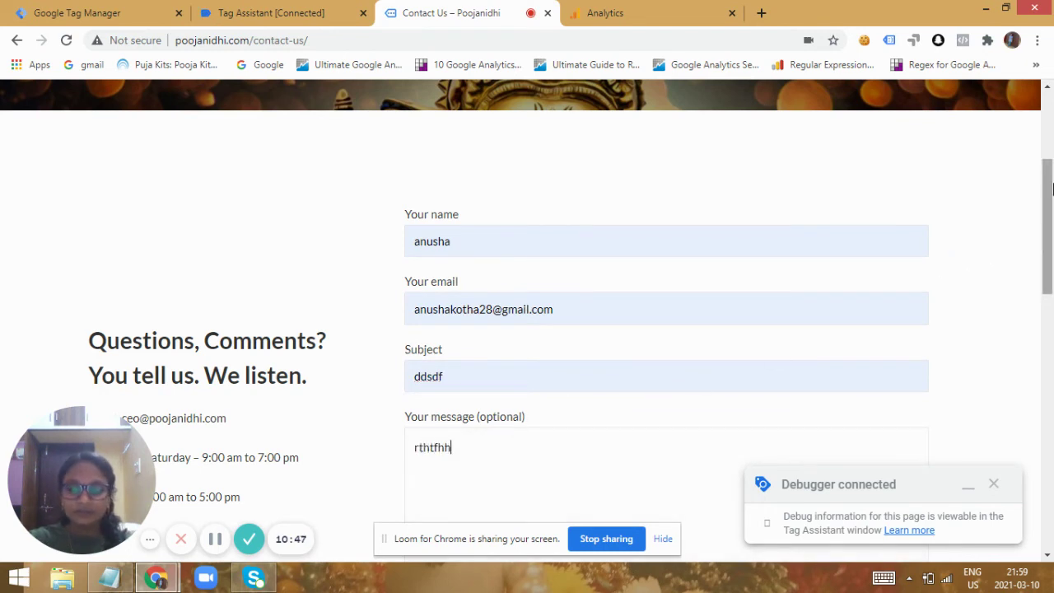
scroll(1021, 301, "down", 4)
left_click(440, 394)
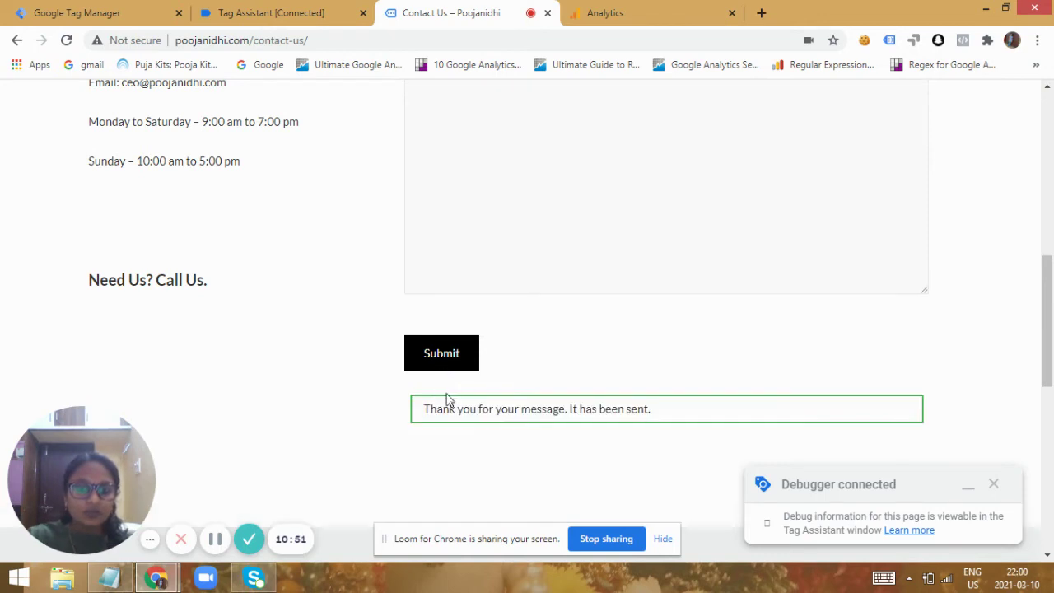
Switch to Tag Assistant, continue into the connected session and open the fired GA- form submit event Tag under the Form Submit event.
left_click(298, 27)
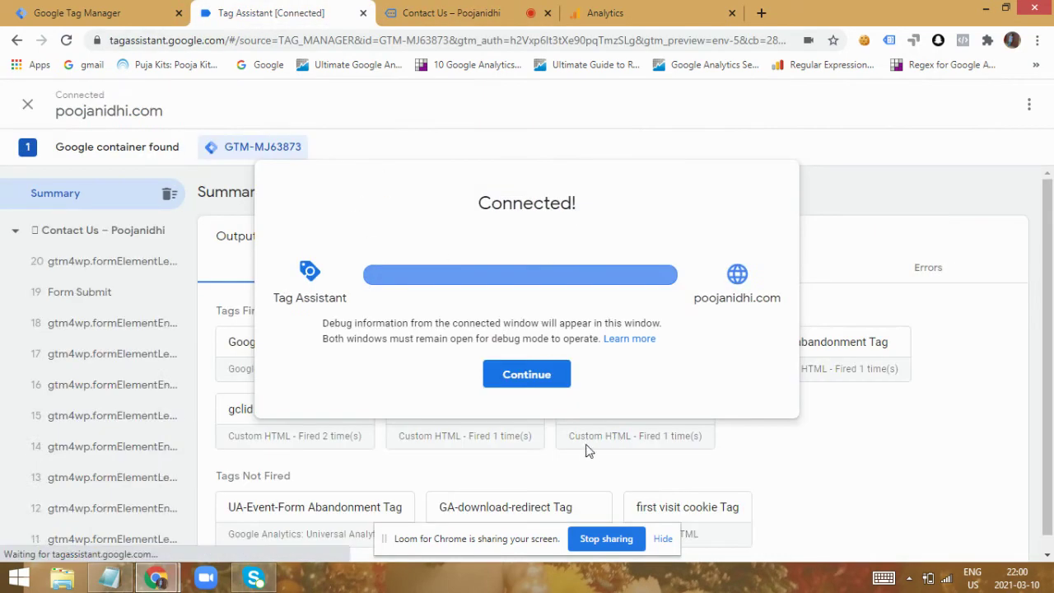
left_click(548, 380)
left_click(115, 293)
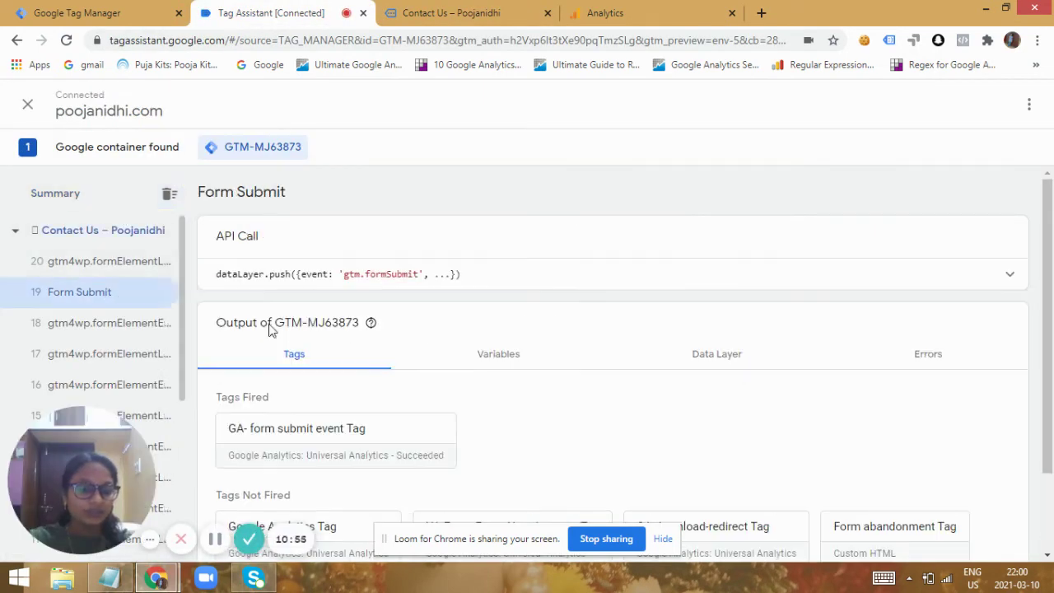
left_click(377, 440)
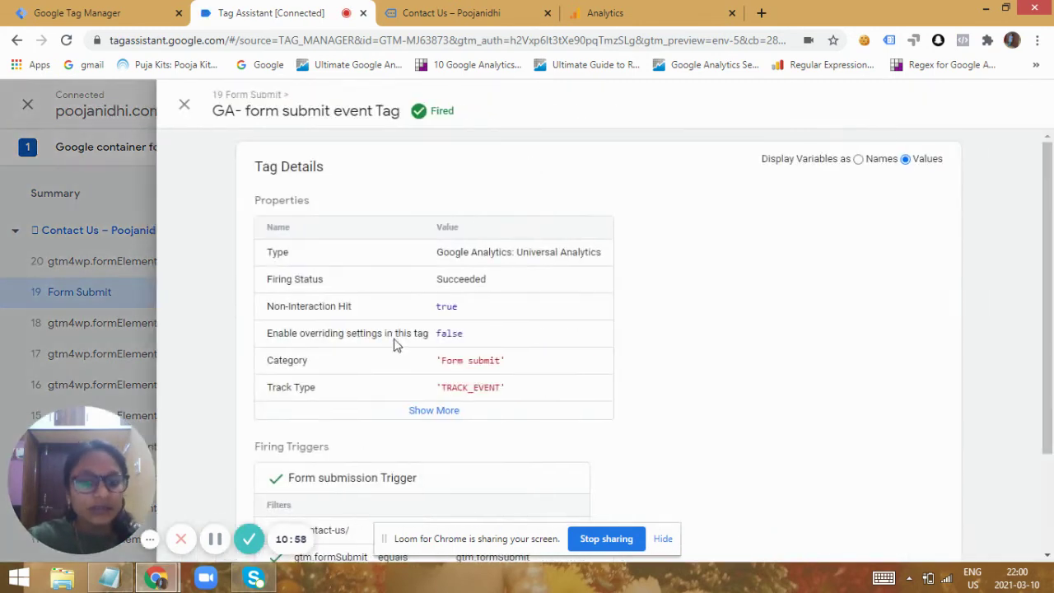
Expand the tag's full properties, review its category, action, label and firing trigger, and close the tag details.
left_click(437, 410)
left_click_drag(1049, 228, 1051, 301)
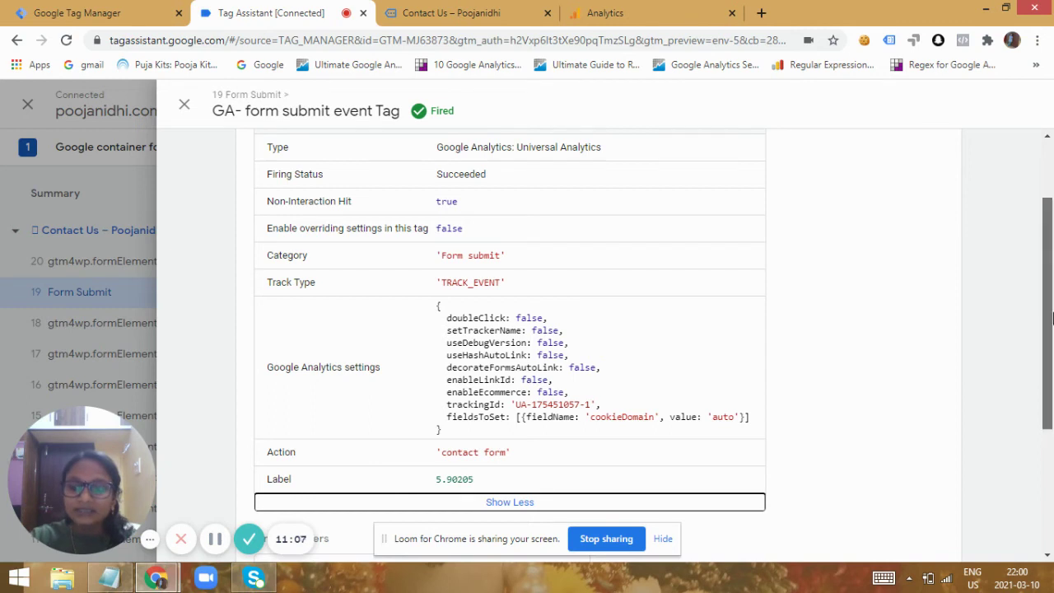
scroll(655, 431, "down", 2)
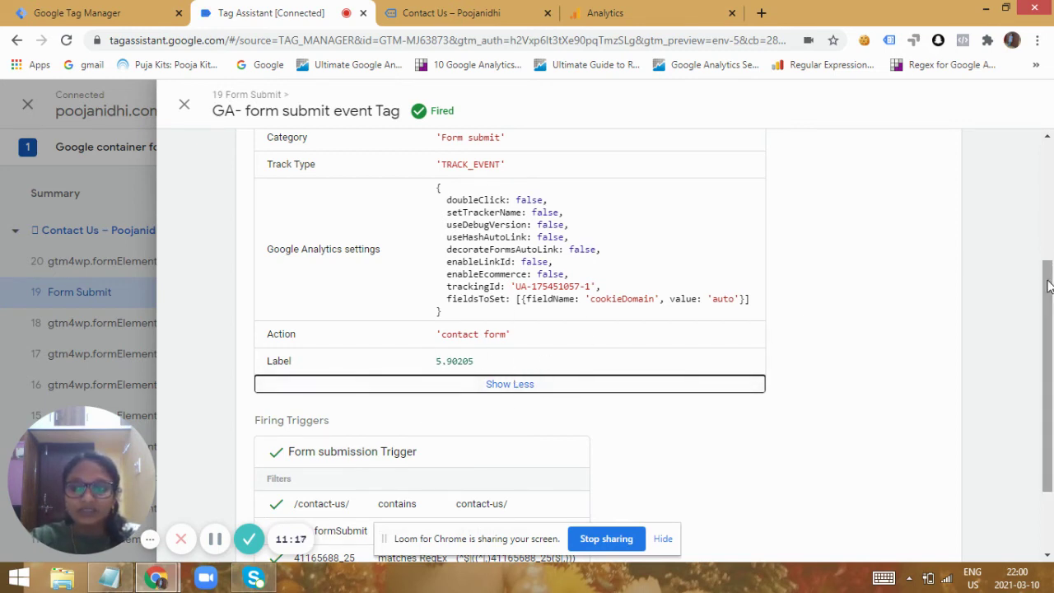
left_click_drag(1048, 294, 1048, 187)
left_click(183, 104)
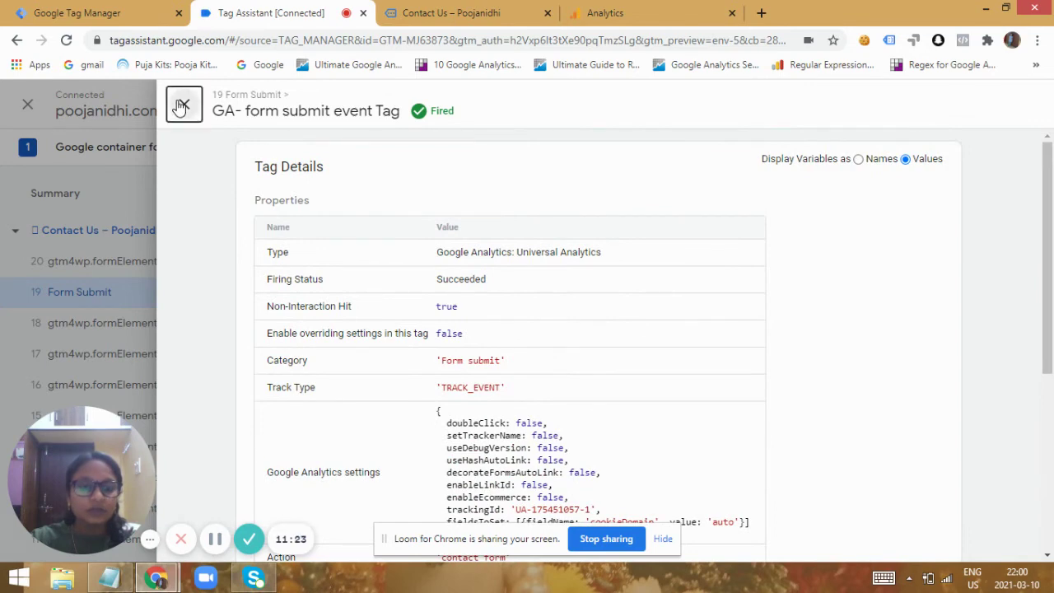
Switch to Google Analytics and inspect the labels of the Form submit category in the Realtime events of the last 30 minutes.
left_click(482, 14)
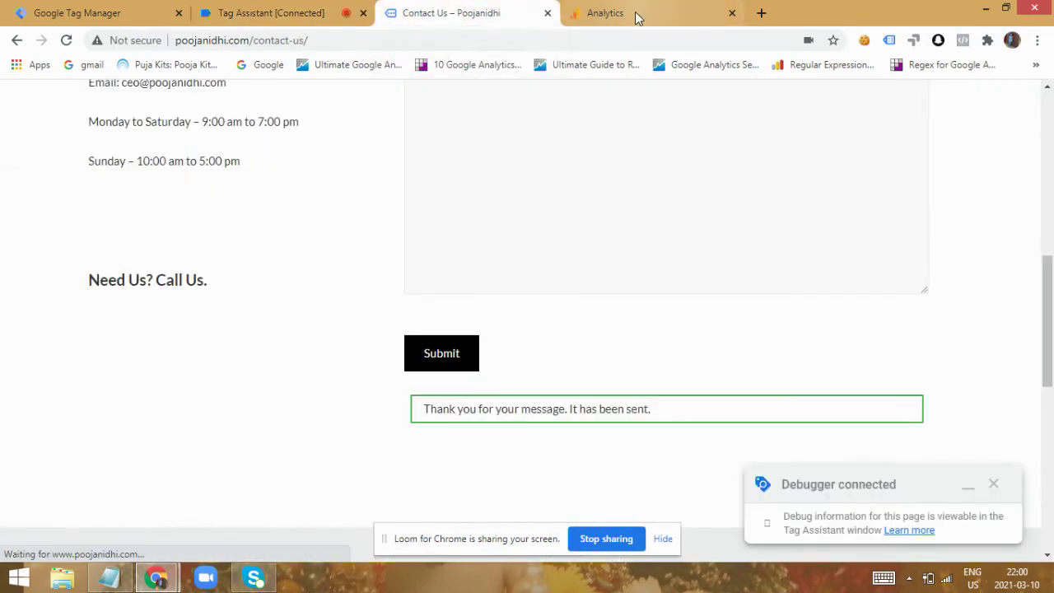
left_click(635, 14)
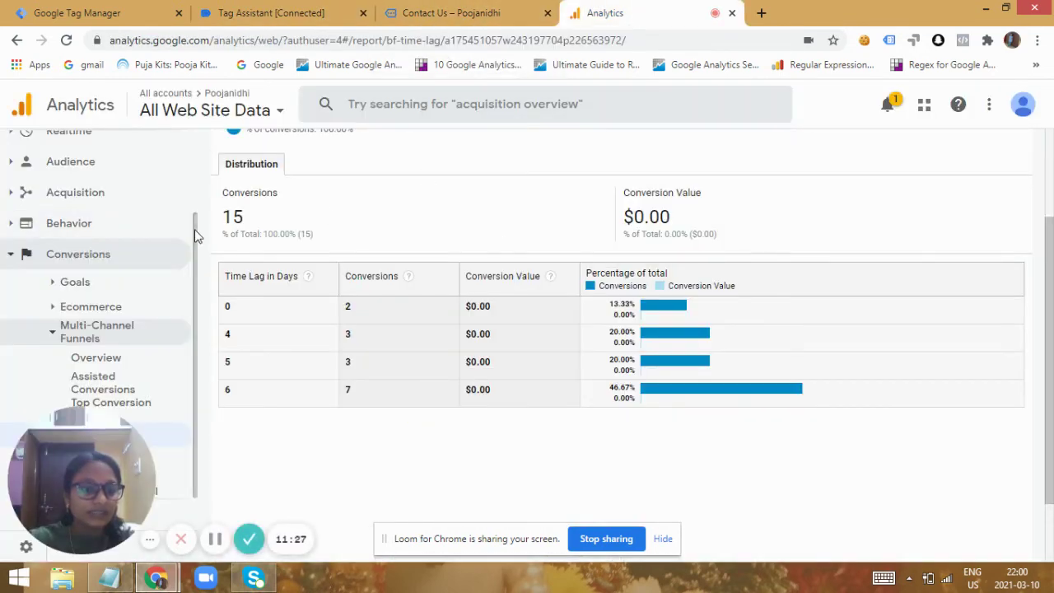
scroll(195, 230, "up", 2)
left_click(90, 229)
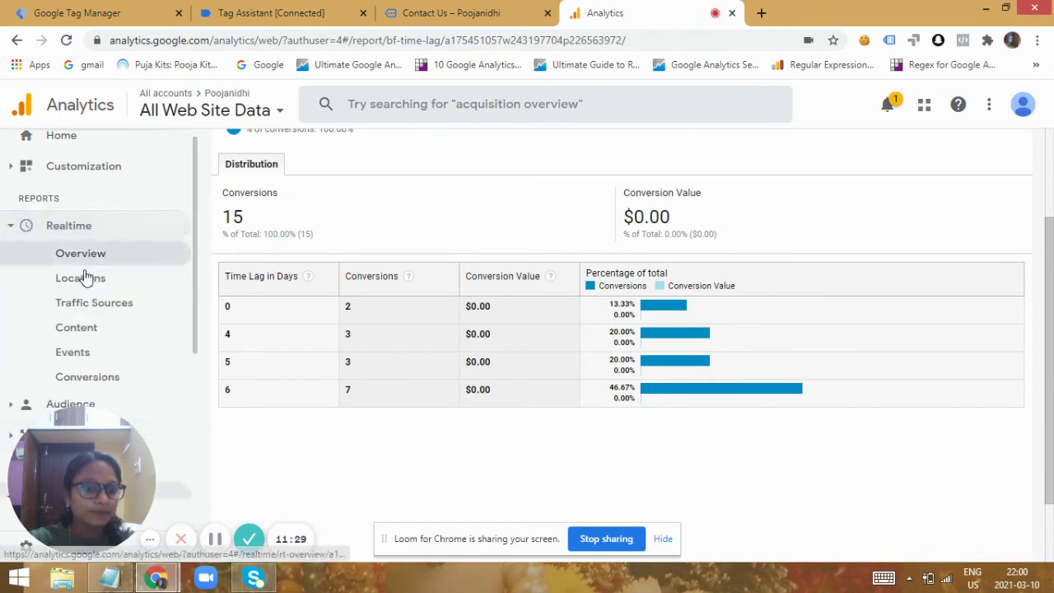
left_click(86, 354)
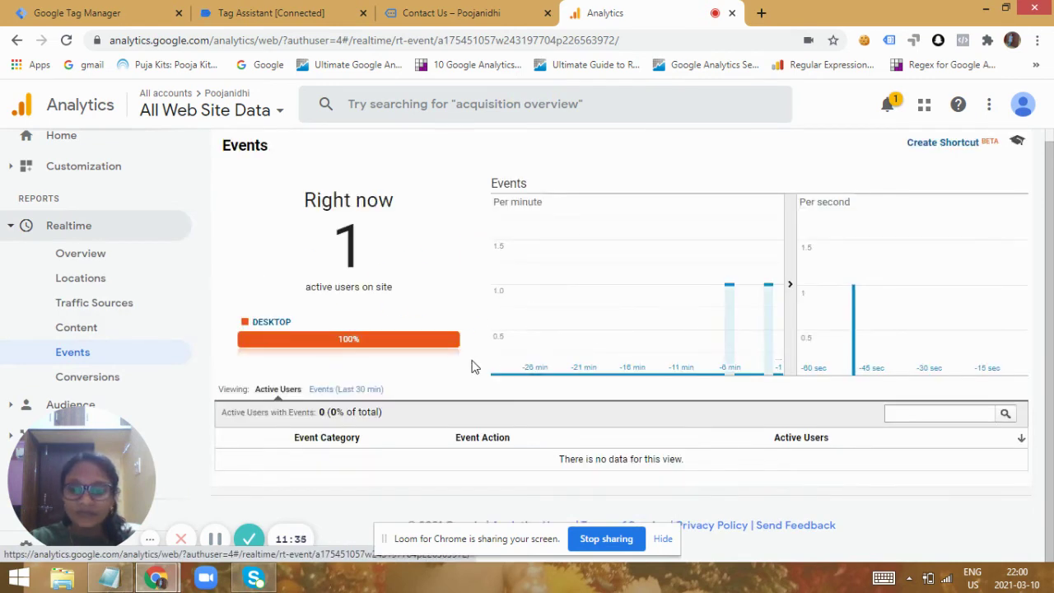
left_click(342, 392)
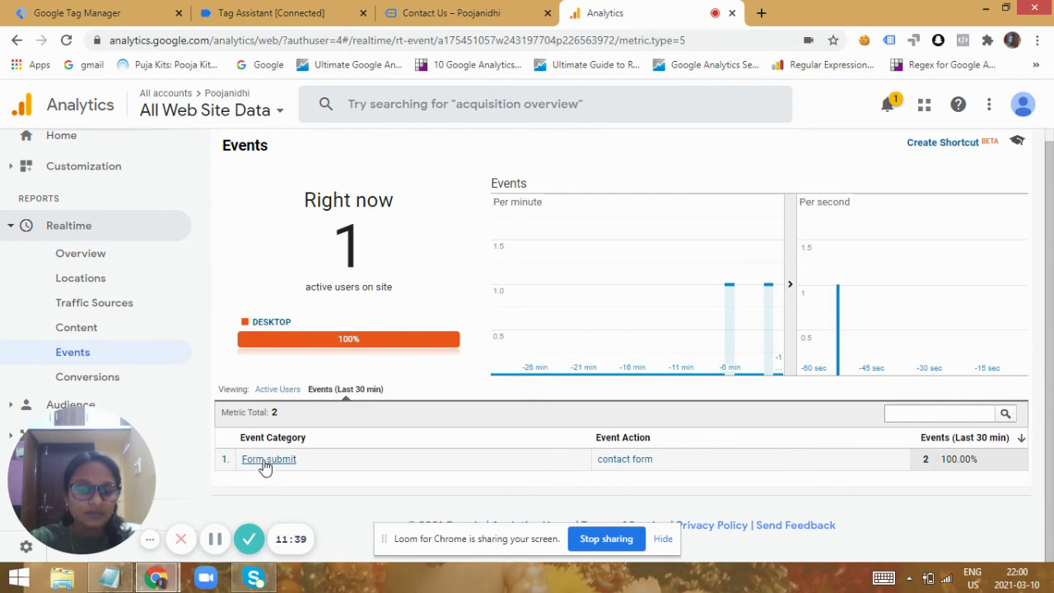
left_click(278, 462)
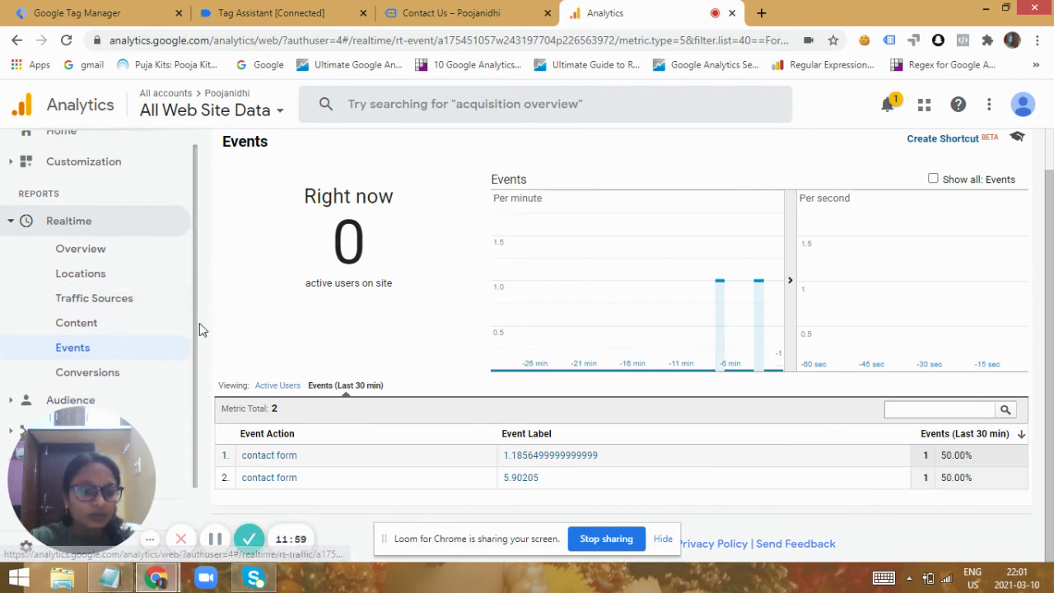
Expand the Behavior reports in Google Analytics.
scroll(189, 345, "down", 1)
left_click_drag(92, 475, 262, 466)
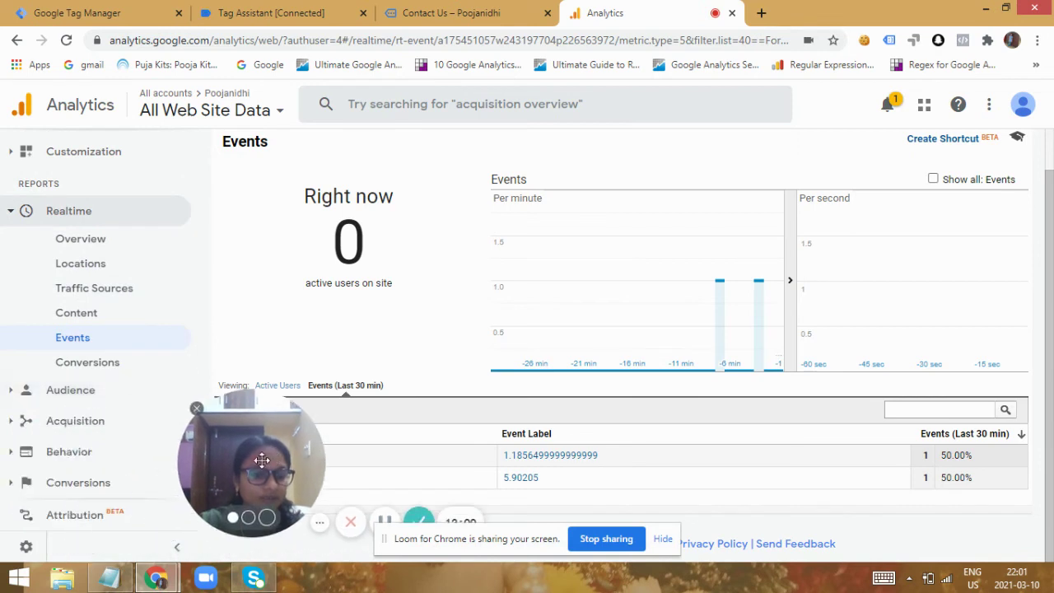
left_click(102, 447)
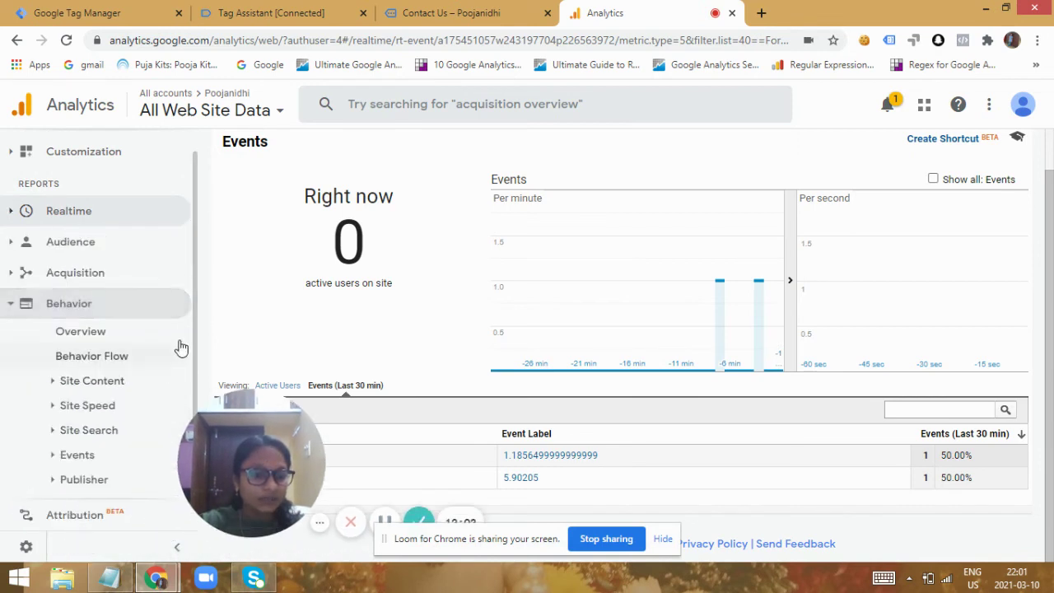
left_click(77, 387)
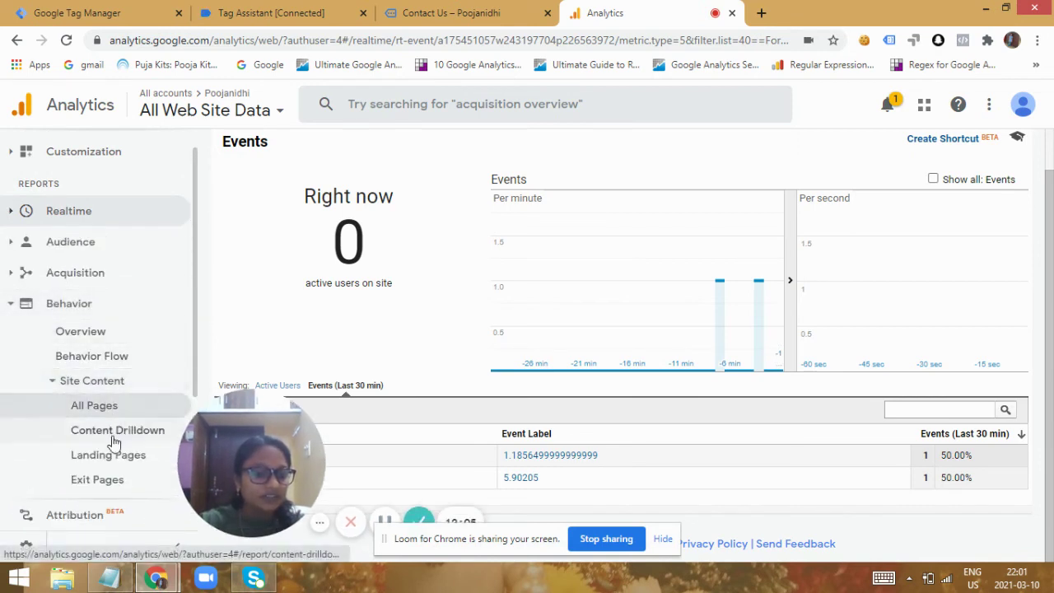
left_click(76, 384)
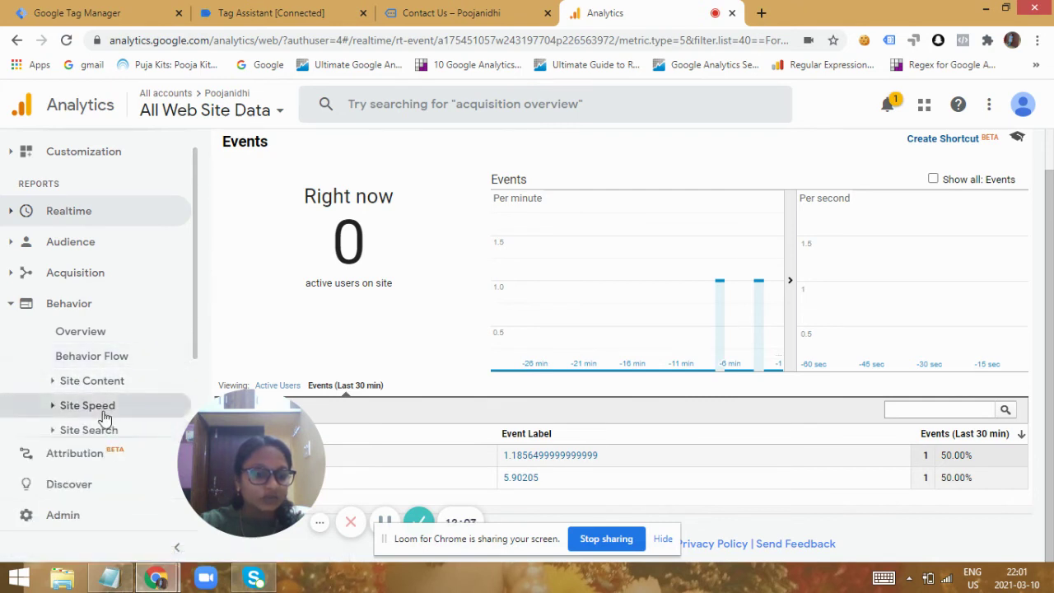
left_click(82, 407)
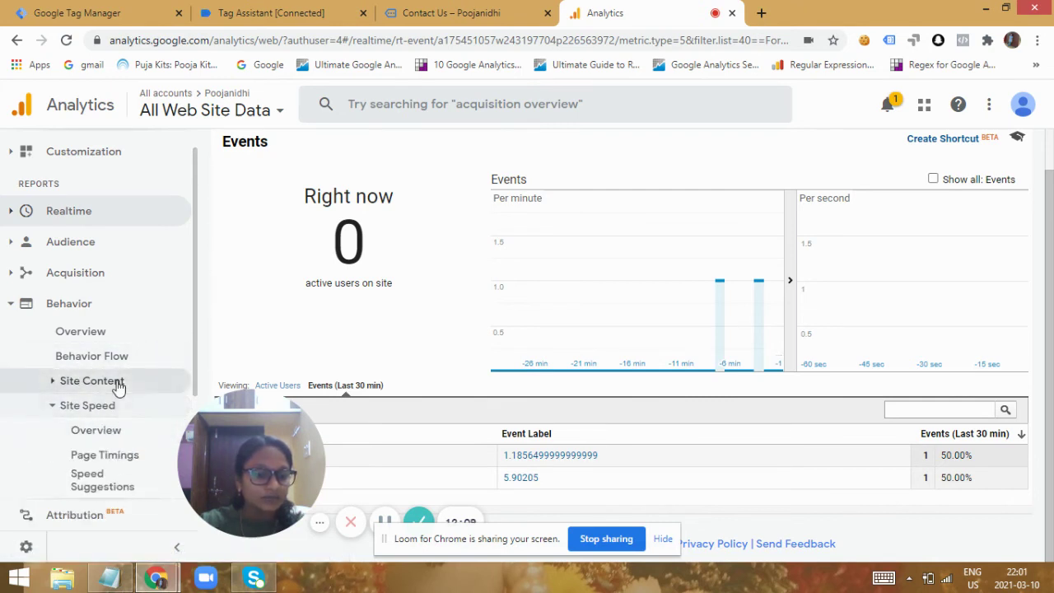
left_click(121, 382)
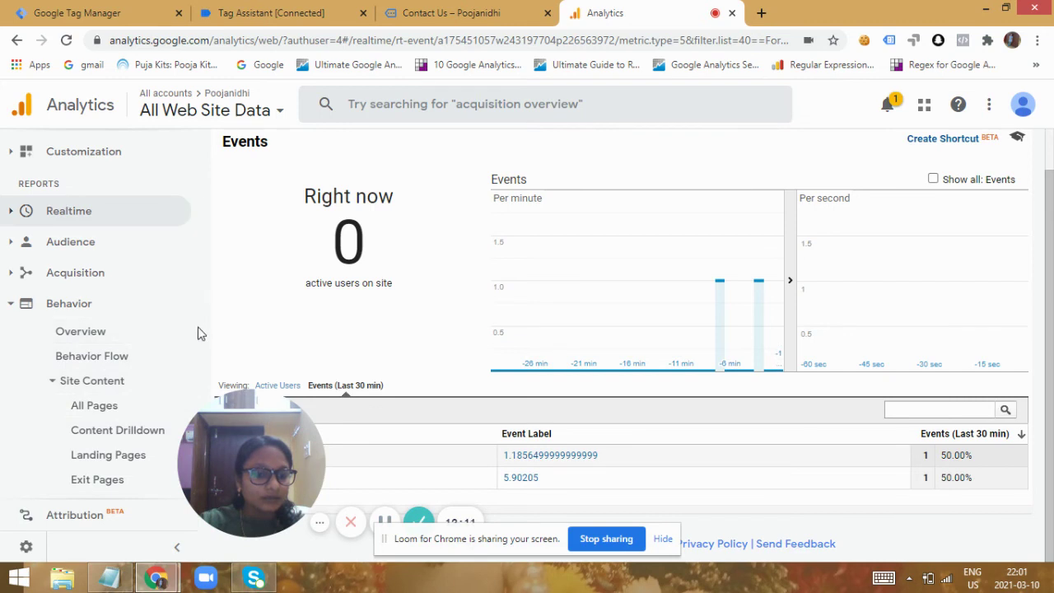
Open the Top Events report among the Behavior event reports.
left_click_drag(198, 332, 209, 413)
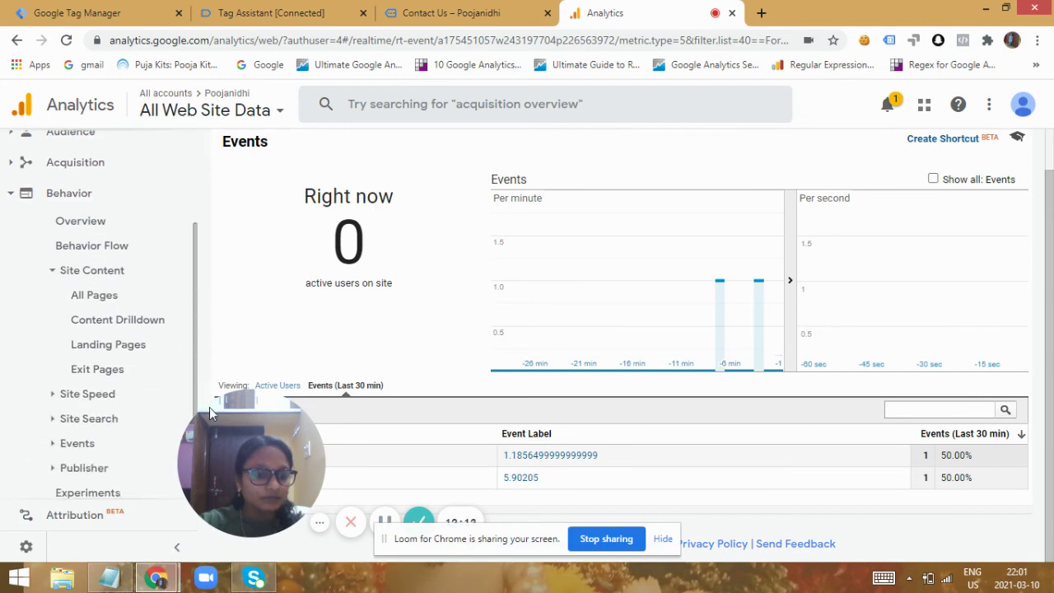
left_click(100, 447)
left_click(110, 393)
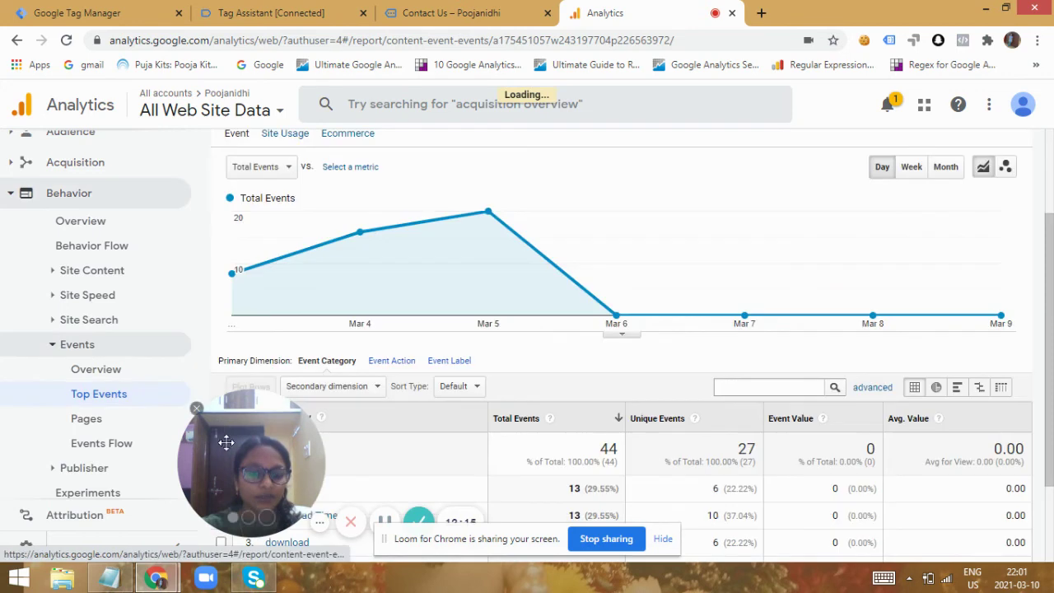
left_click_drag(226, 443, 33, 437)
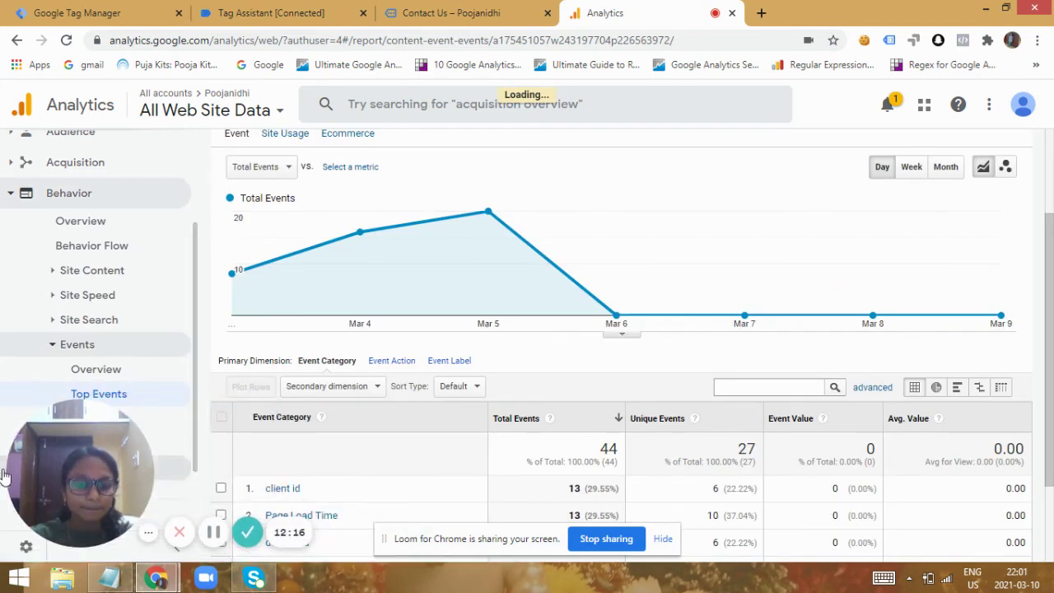
Examine the Top Events report's event categories, totals and date range.
left_click_drag(1050, 284, 1049, 330)
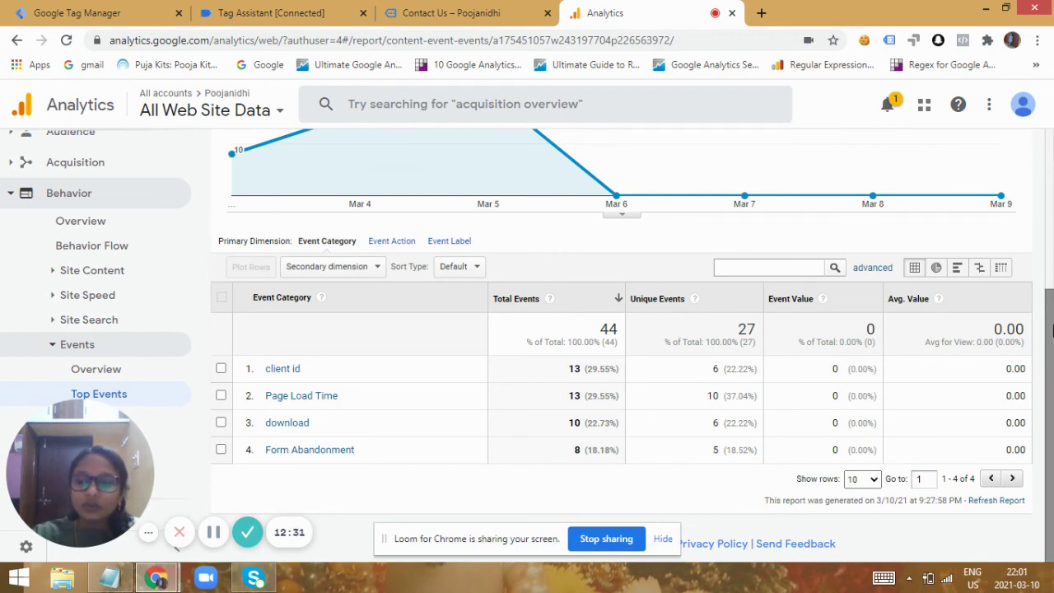
mouse_move(1050, 326)
left_mouse_down()
mouse_move(1050, 286)
mouse_move(1050, 333)
left_mouse_up()
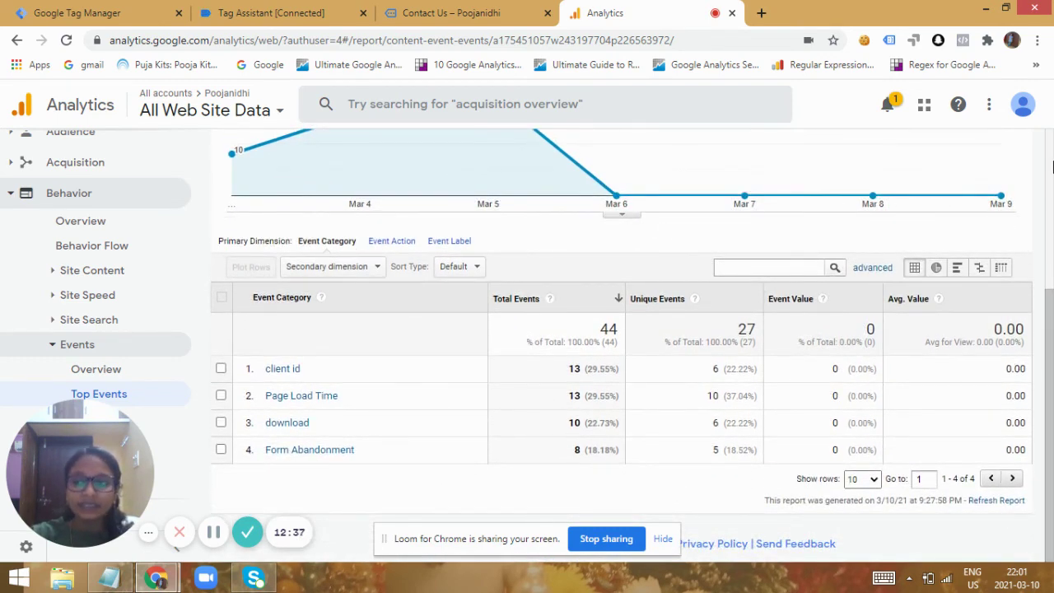
left_click_drag(1049, 320, 1051, 162)
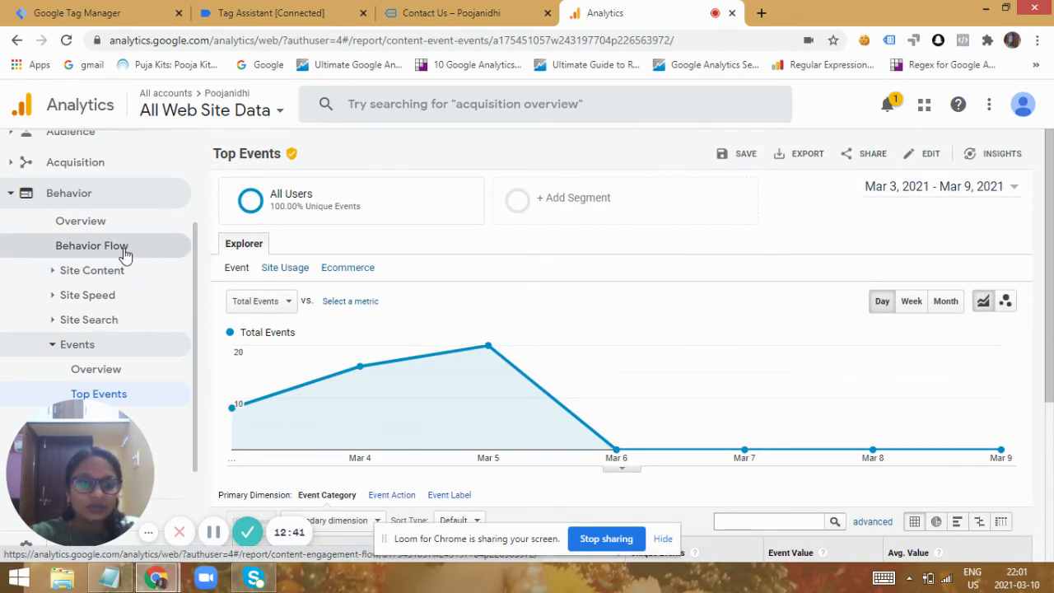
left_click_drag(195, 241, 196, 171)
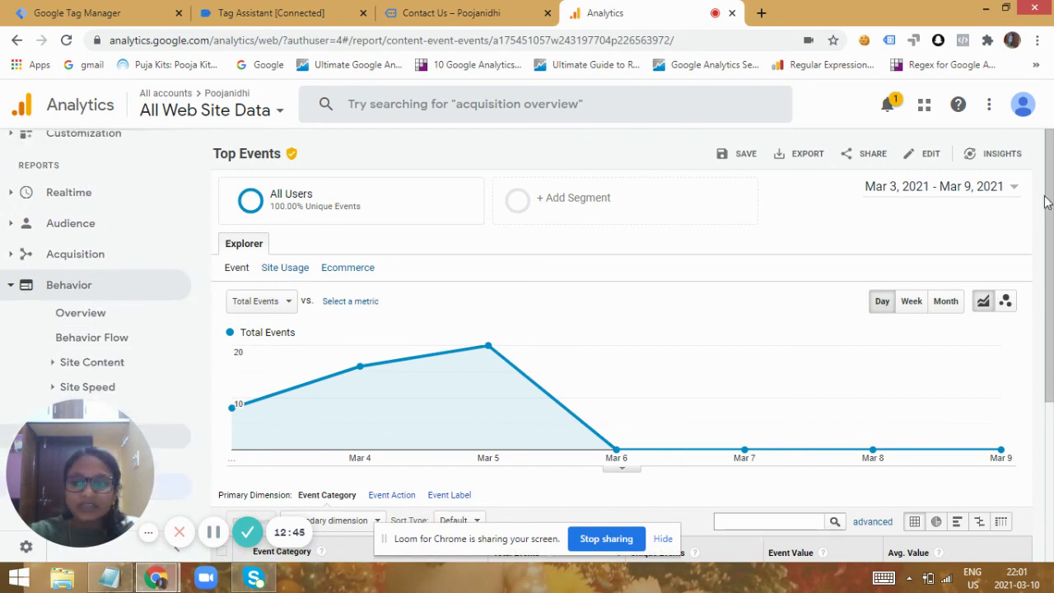
left_click_drag(1049, 221, 1050, 338)
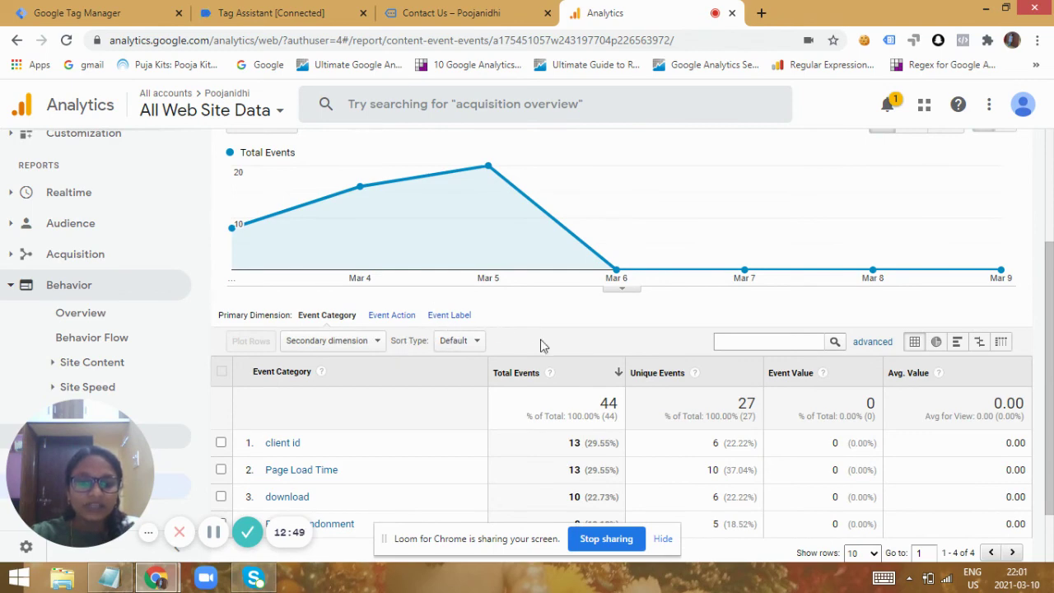
left_click_drag(1048, 264, 1050, 136)
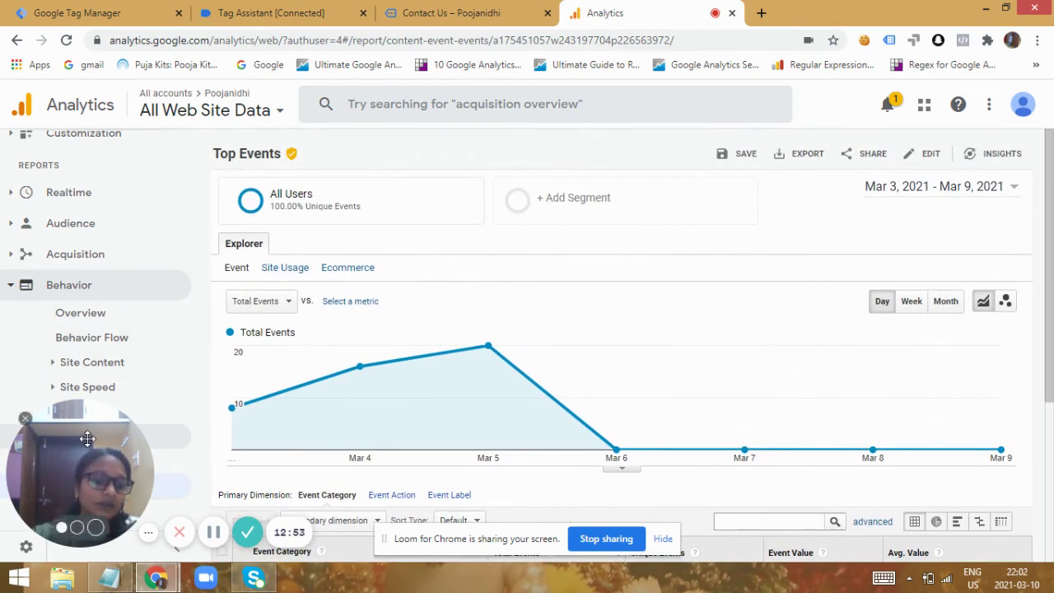
Open the Audiences page under the property's Audience Definitions in the Google Analytics admin settings.
left_click_drag(82, 459, 242, 458)
left_click(25, 546)
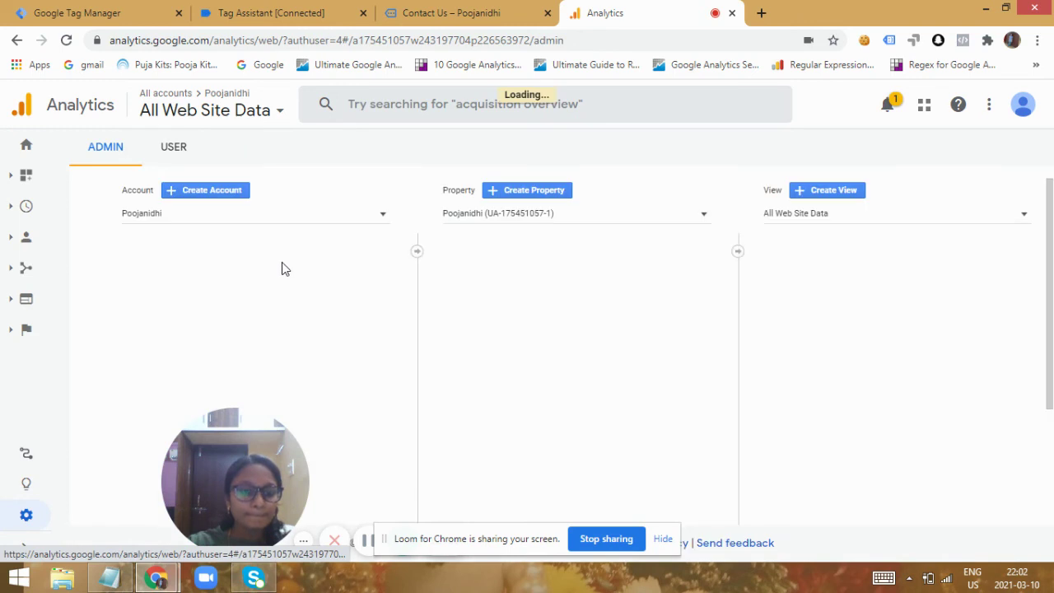
scroll(542, 420, "down", 4)
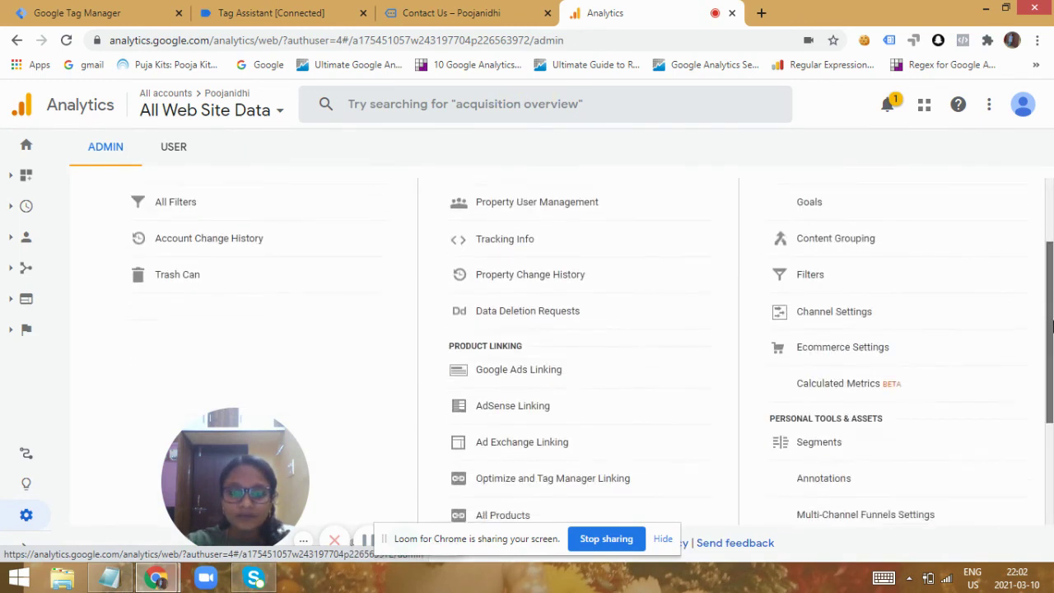
left_click(543, 451)
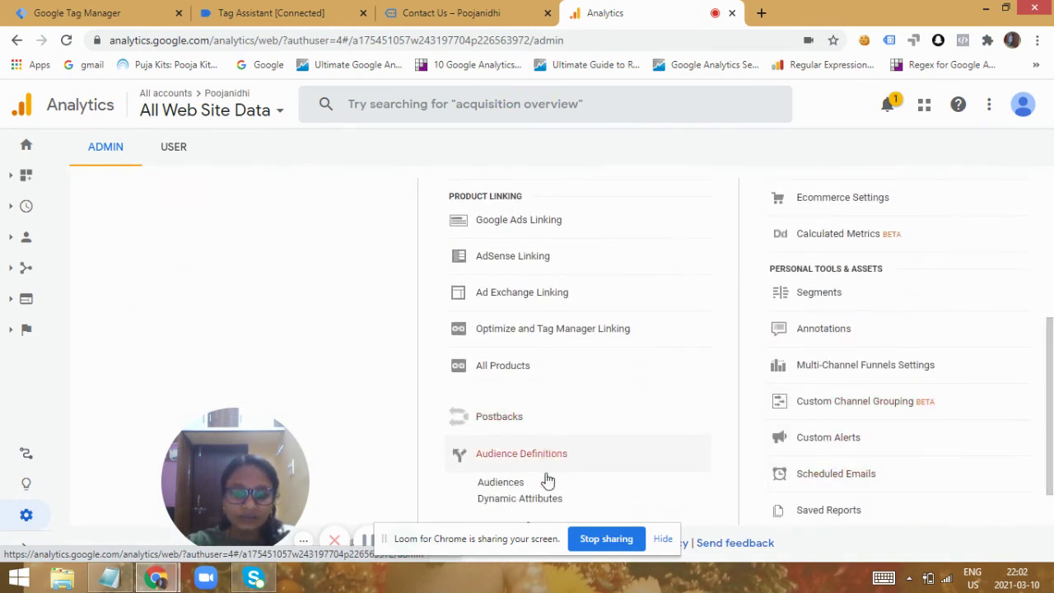
left_click(516, 484)
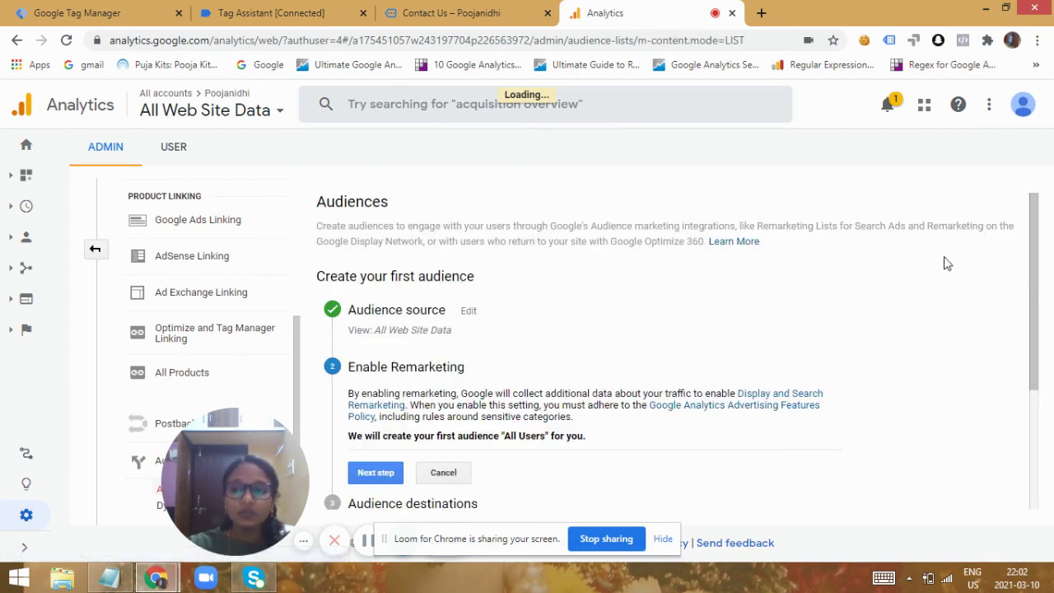
mouse_move(1034, 281)
left_mouse_down()
mouse_move(1040, 419)
mouse_move(1028, 357)
mouse_move(1035, 289)
left_mouse_up()
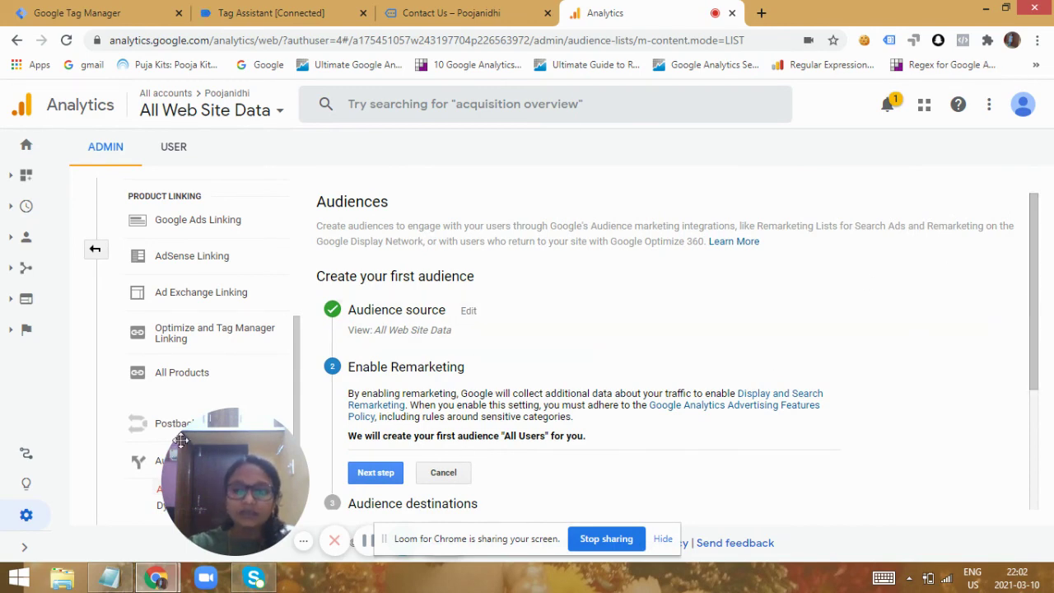
Switch to Google Tag Manager and review the workspace's tags with their types and firing triggers.
left_click(457, 13)
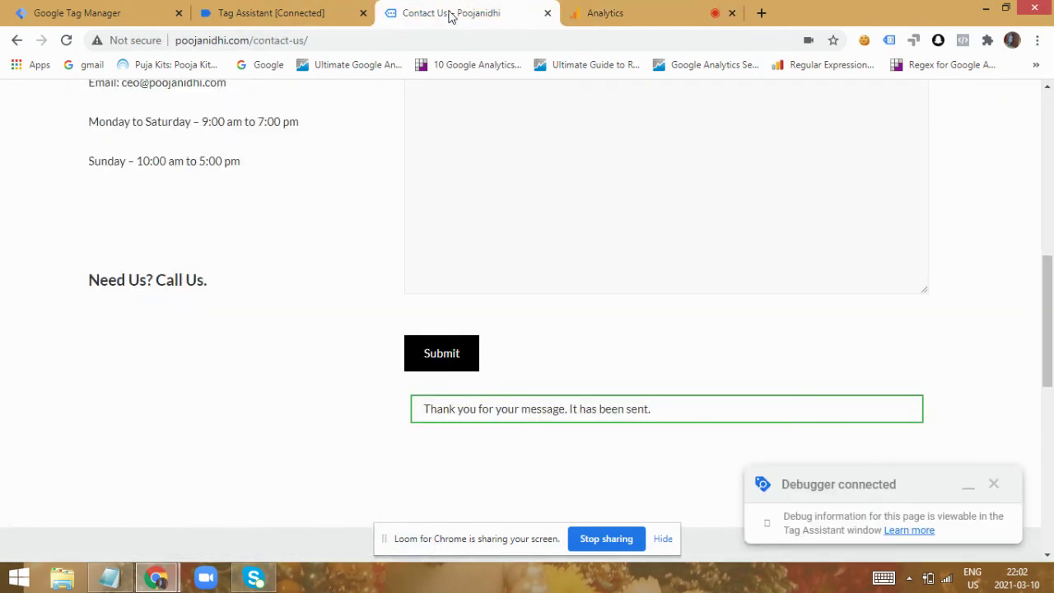
left_click(283, 13)
left_click(97, 10)
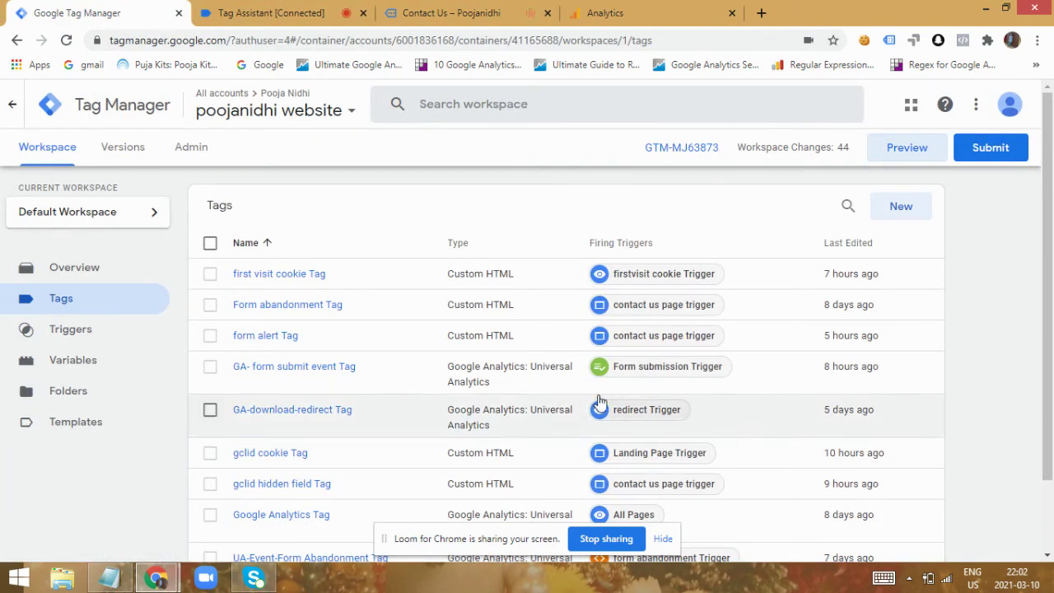
scroll(1049, 296, "down", 1)
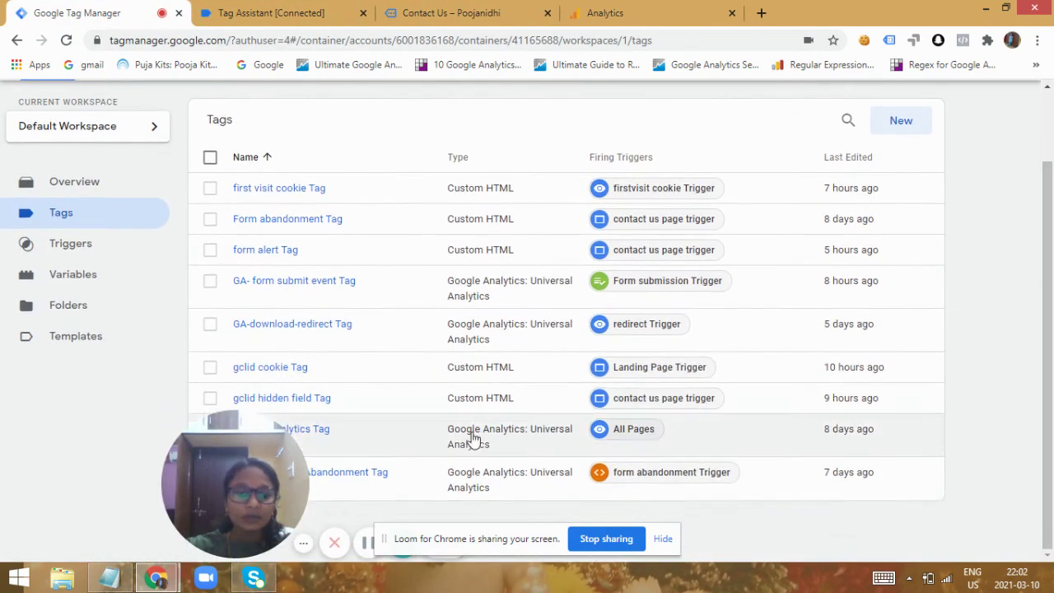
left_click_drag(188, 460, 37, 428)
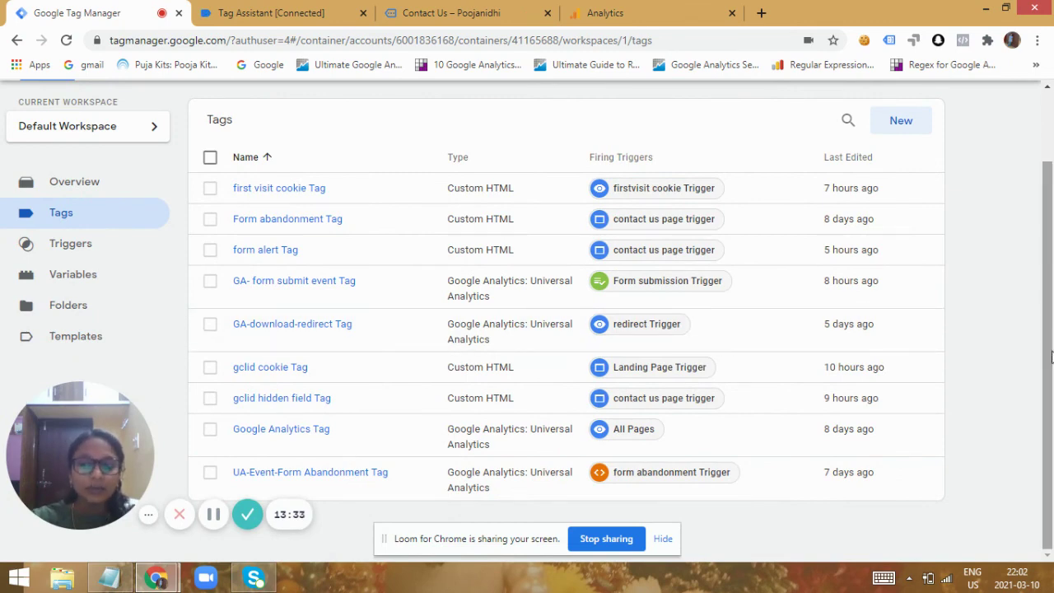
left_click_drag(1051, 356, 1052, 280)
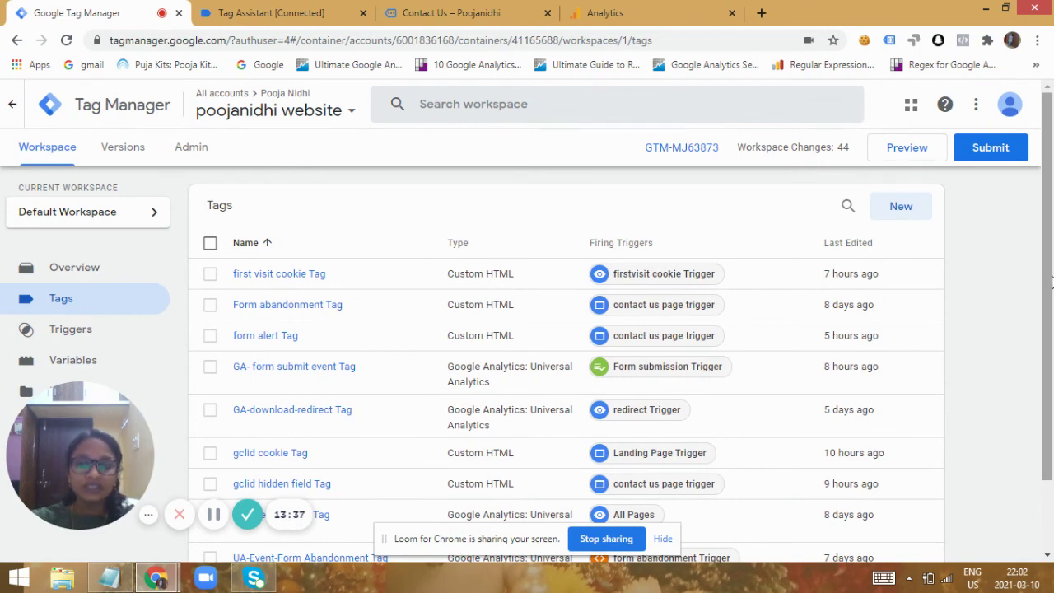
left_click_drag(1047, 289, 1050, 359)
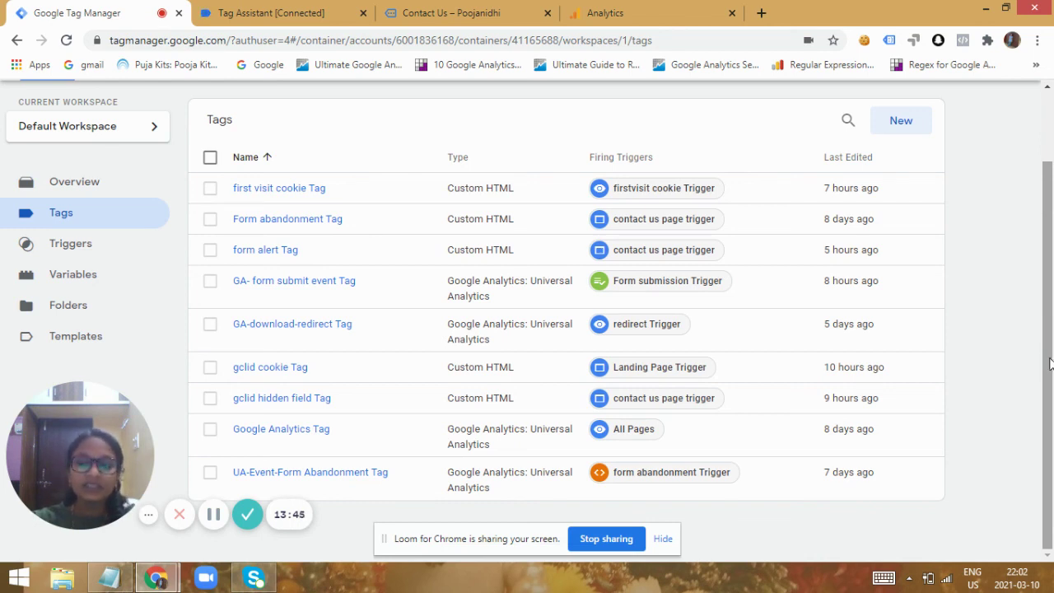
left_click_drag(1051, 362, 1046, 387)
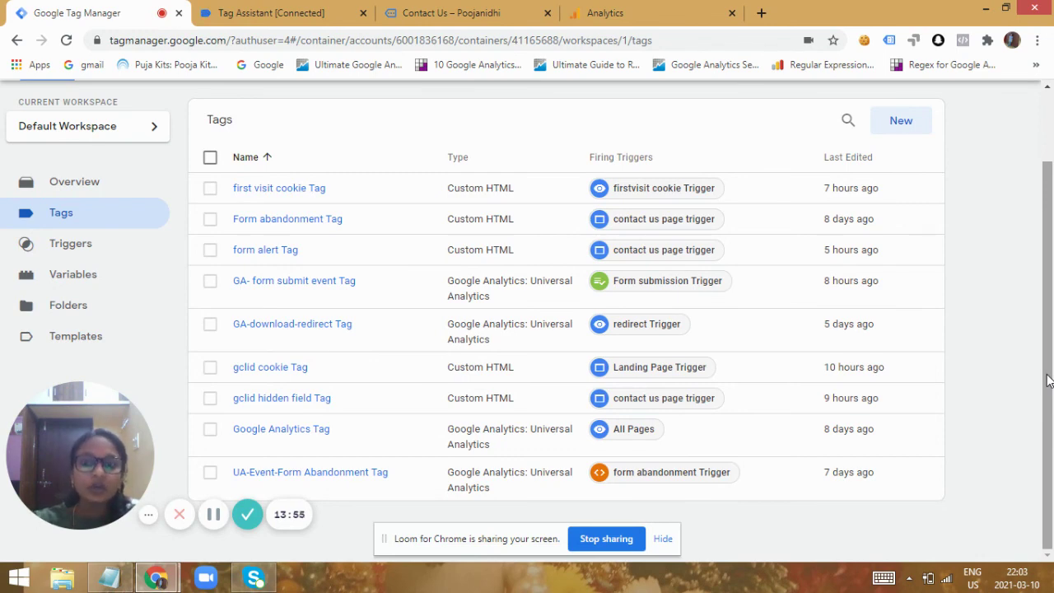
left_click_drag(1048, 376, 1040, 281)
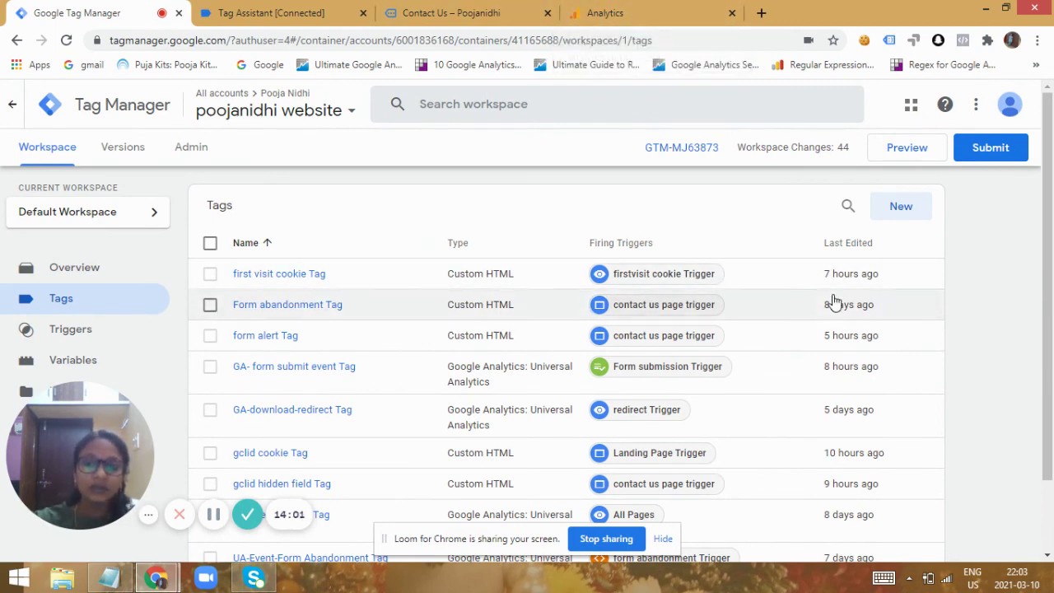
Return to Google Analytics and examine the audience creation stages from Audience source to Audience destinations.
left_click(605, 12)
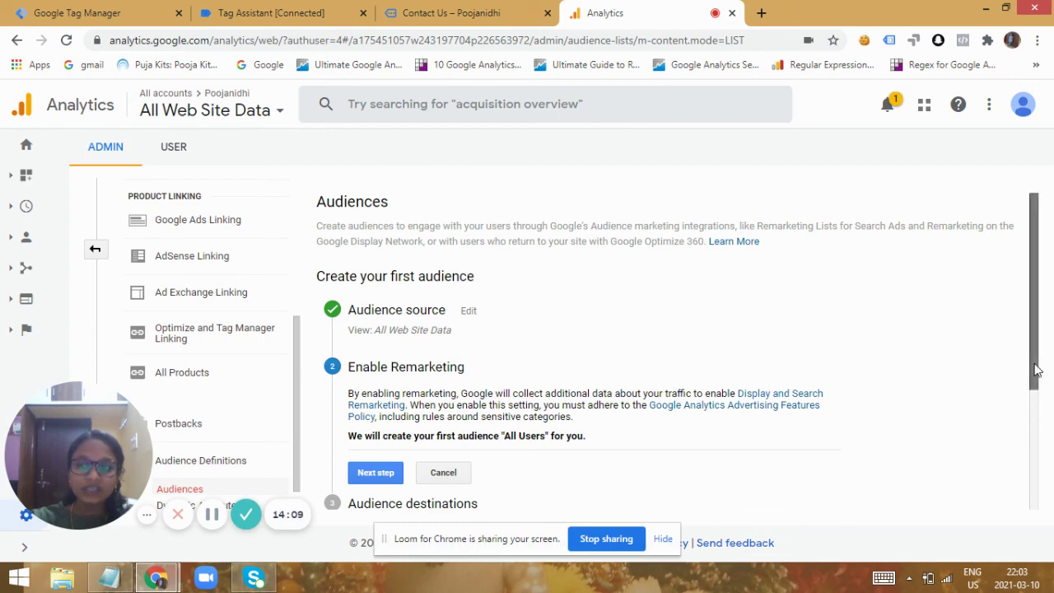
scroll(1037, 365, "down", 2)
scroll(1036, 436, "down", 1)
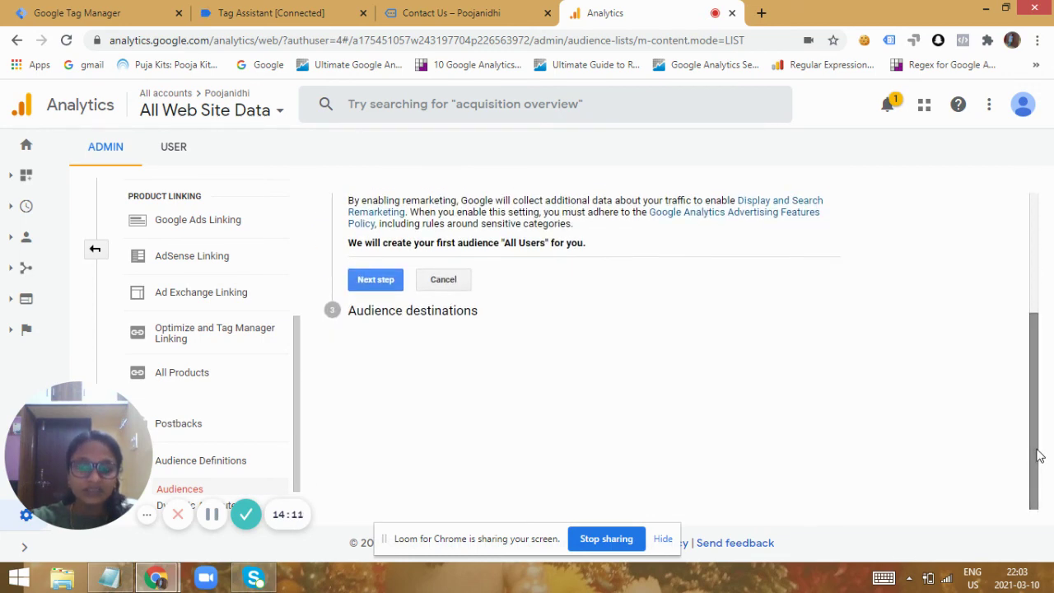